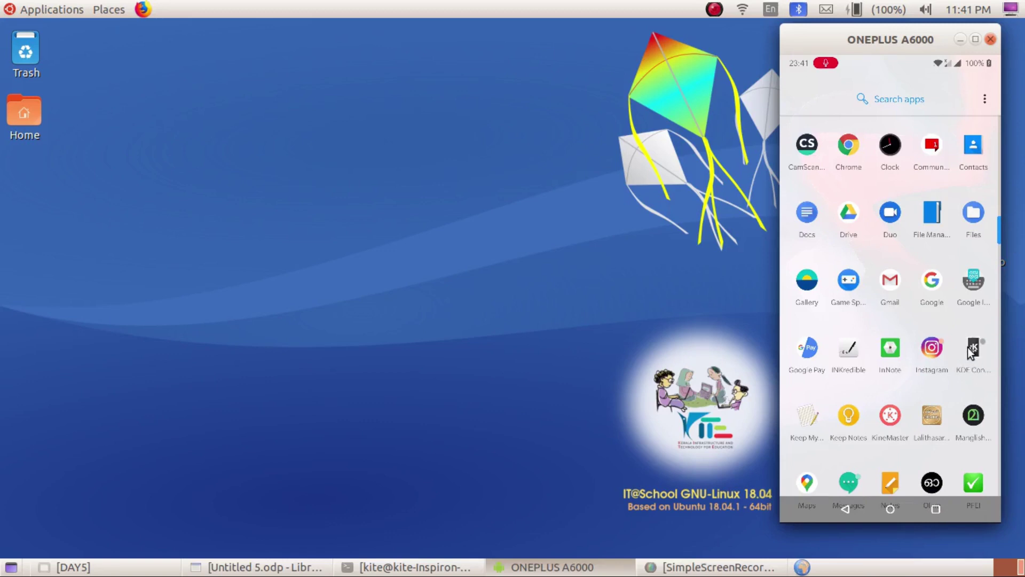
Open KDE Connect on the mirrored phone and KDE Connect Settings on the computer.
left_click(972, 349)
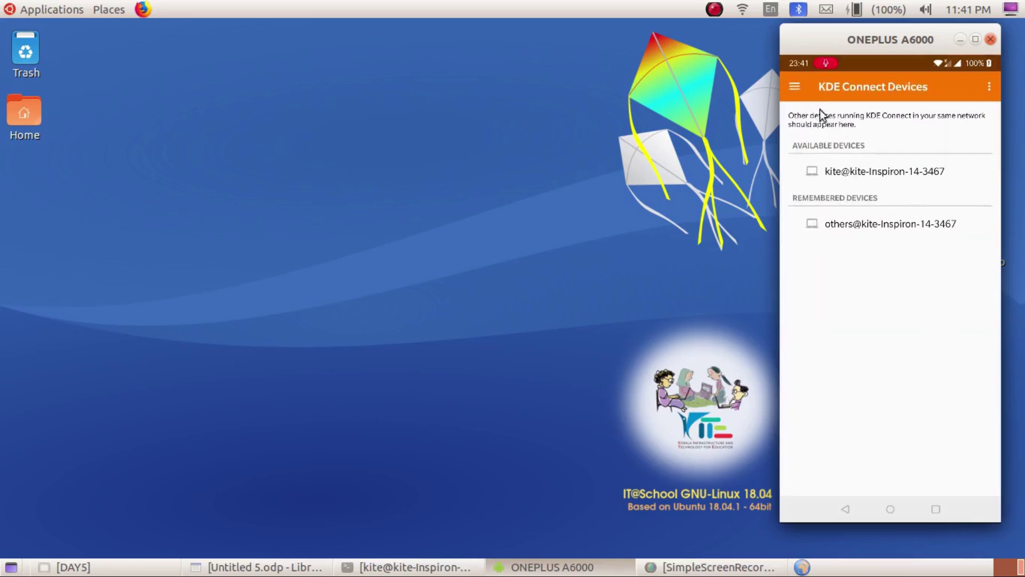
left_click(52, 9)
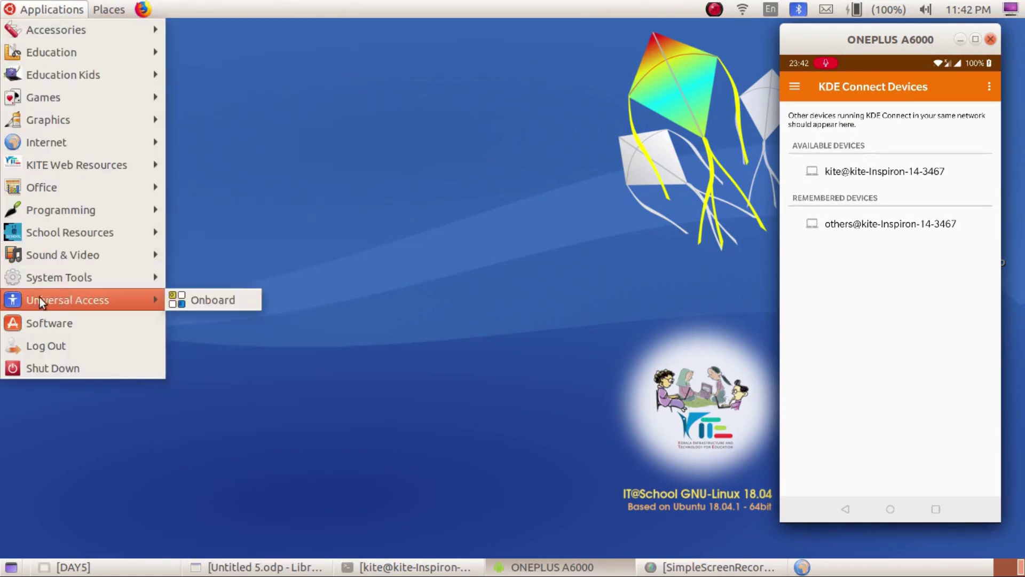
mouse_move(28, 277)
mouse_move(212, 254)
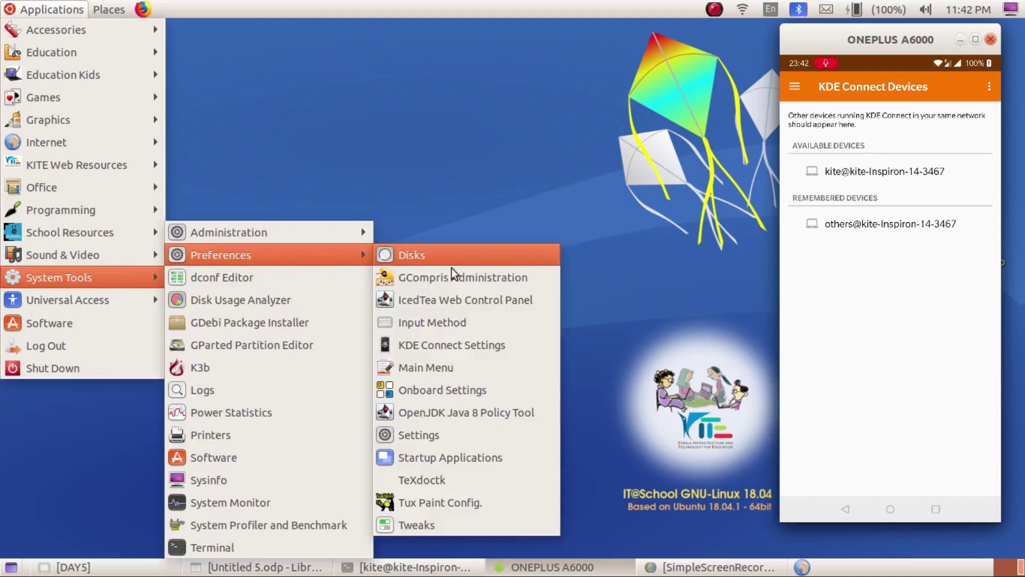
left_click(480, 346)
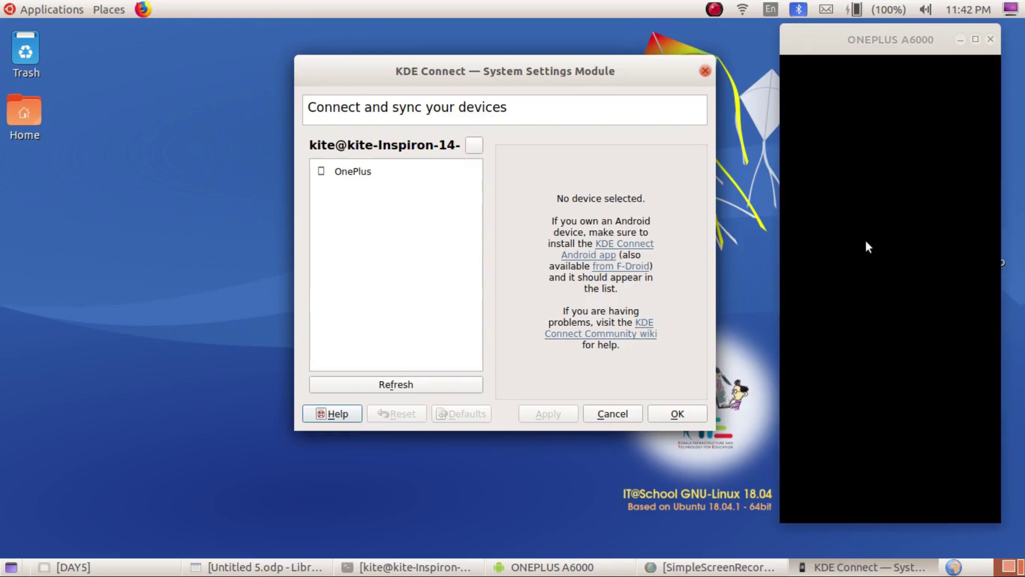
Wake the phone, show its quick settings and check which Wi-Fi network the computer uses.
right_click(865, 247)
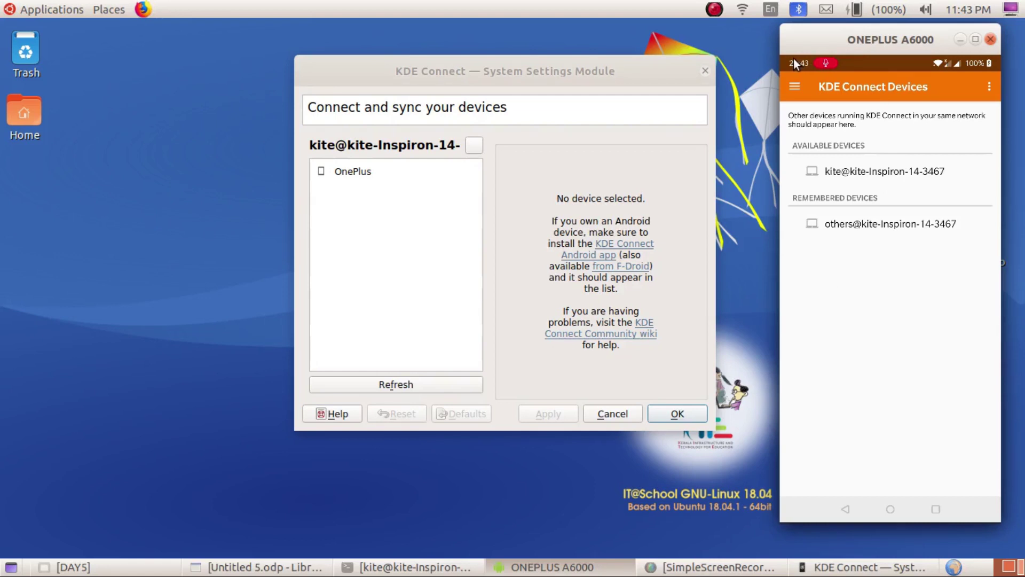
left_click_drag(861, 60, 849, 453)
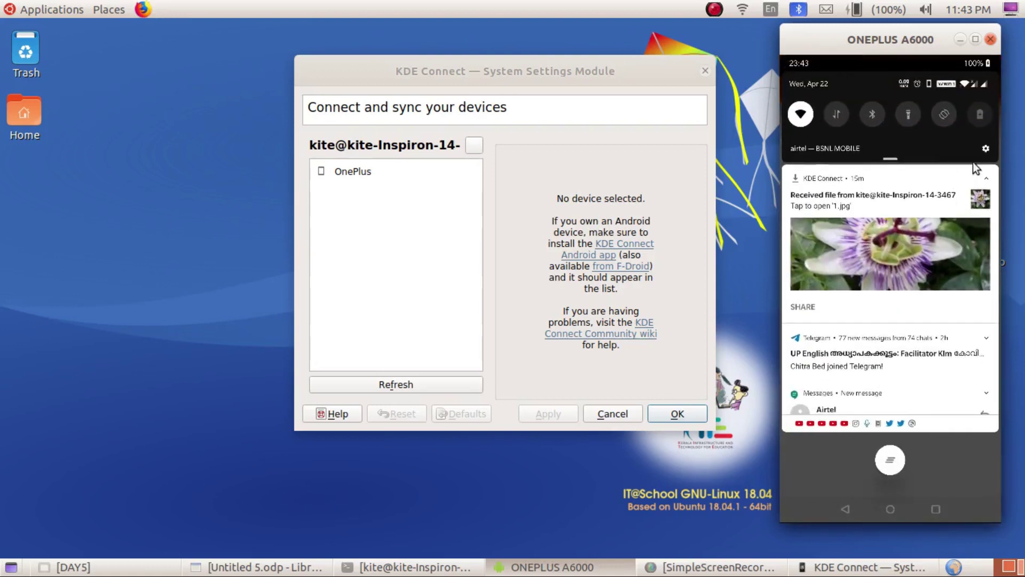
left_click(740, 11)
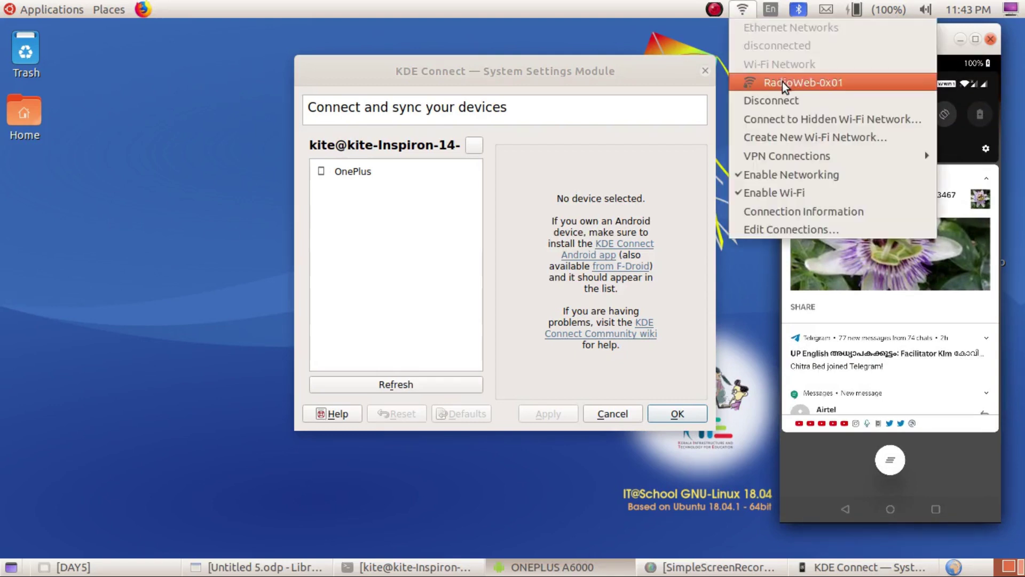
left_click(623, 34)
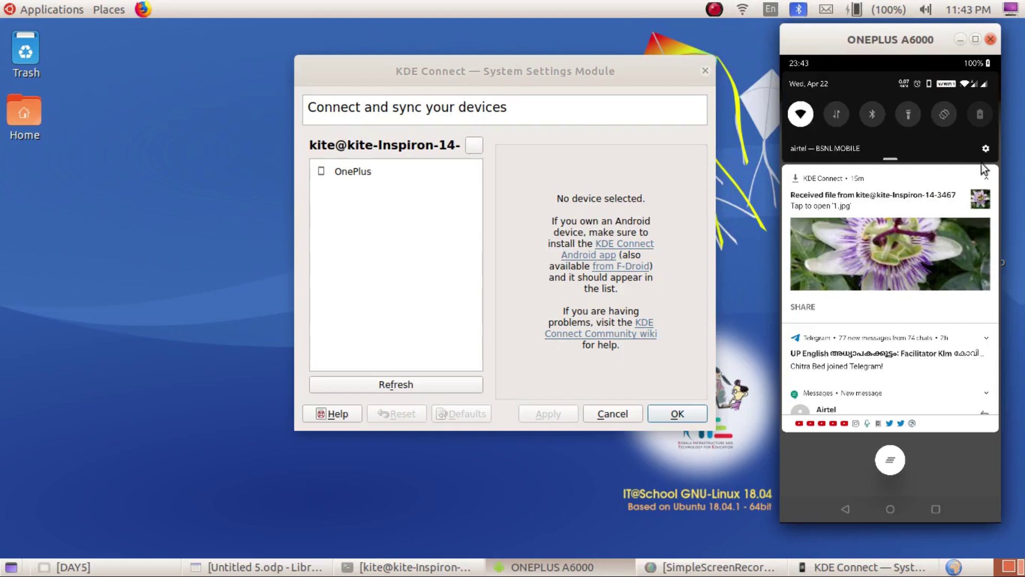
Check the phone's connected Wi-Fi network against the computer's, then leave the phone's network settings.
left_click(986, 149)
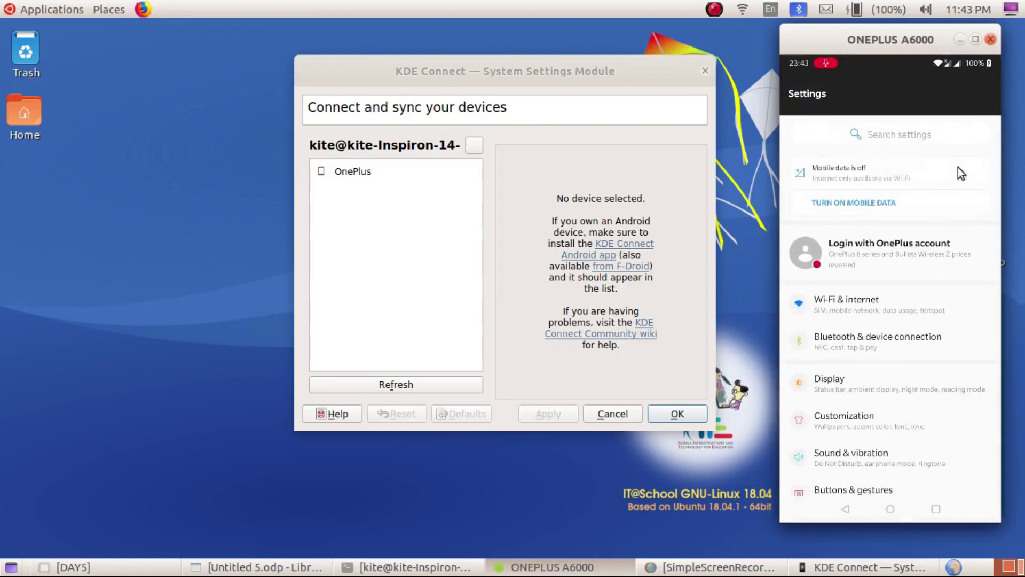
left_click(863, 304)
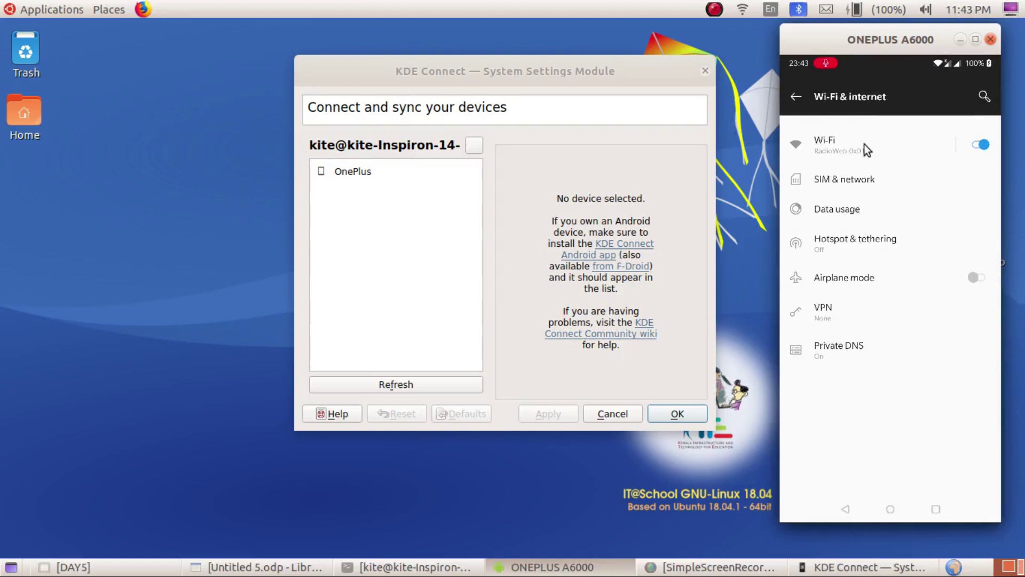
left_click(854, 144)
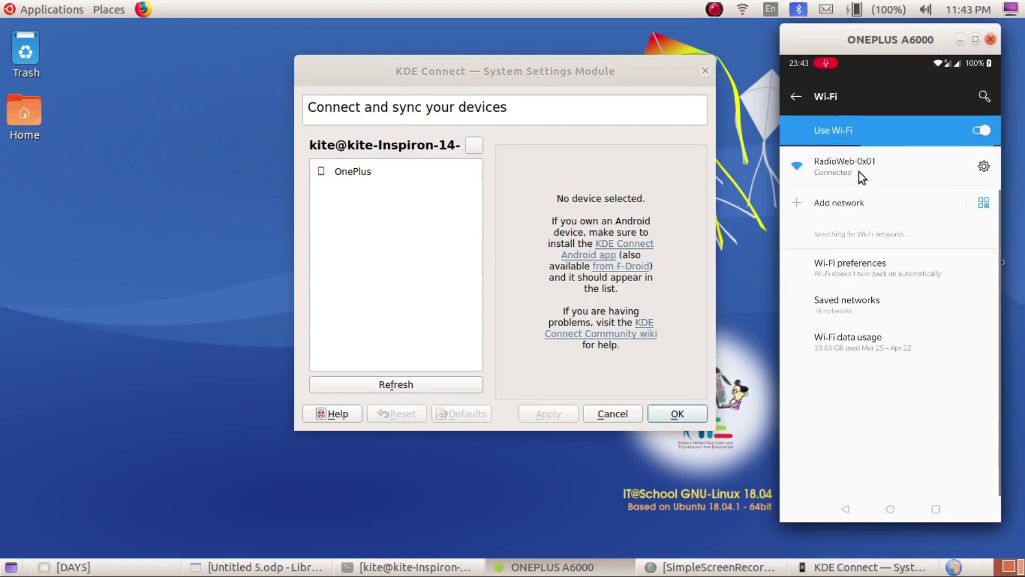
left_click(743, 11)
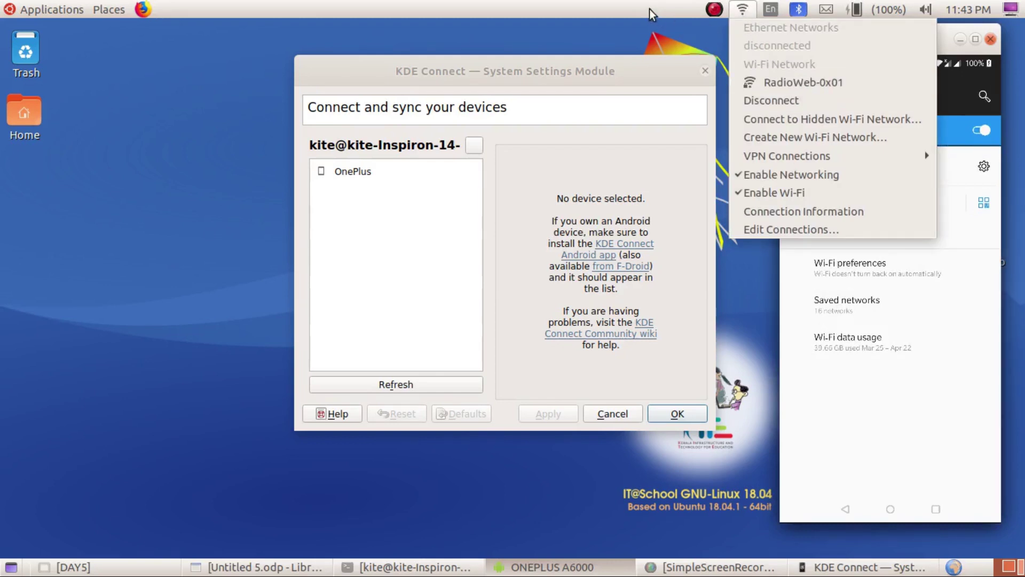
left_click(662, 19)
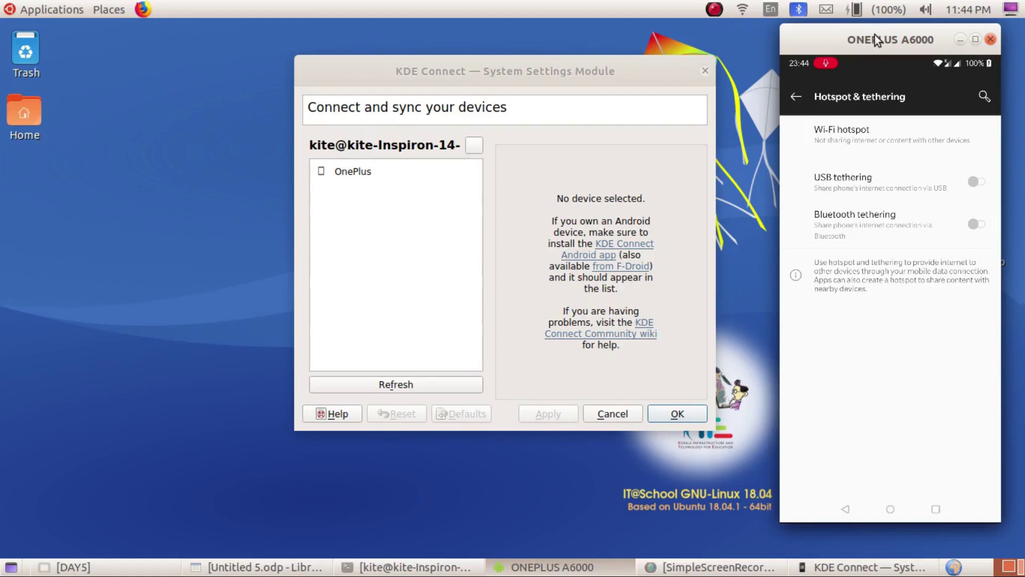
left_click(796, 97)
left_click(796, 97)
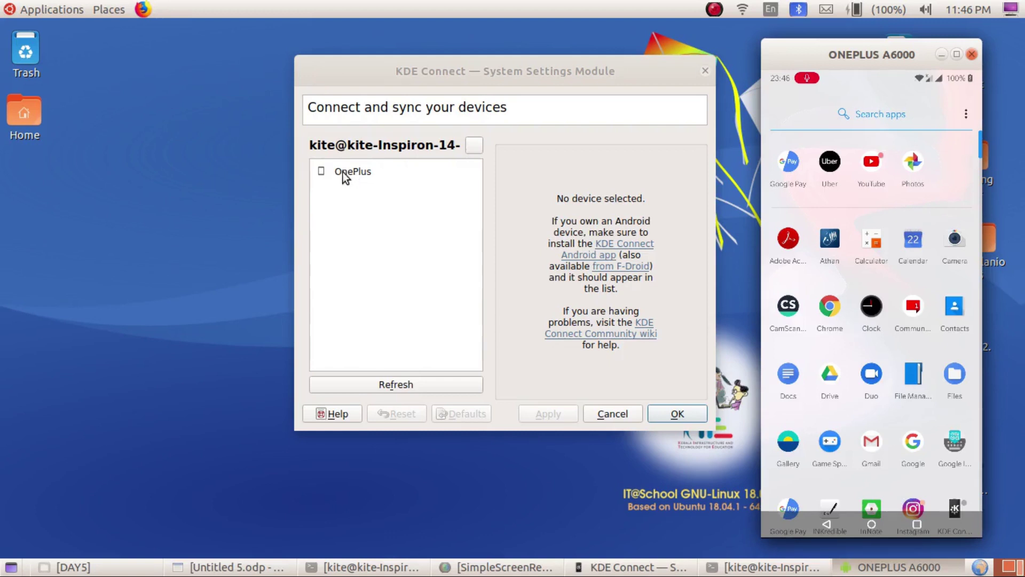
Request pairing with the OnePlus from the computer, accept it on the phone, and close the KDE Connect settings.
left_click(341, 171)
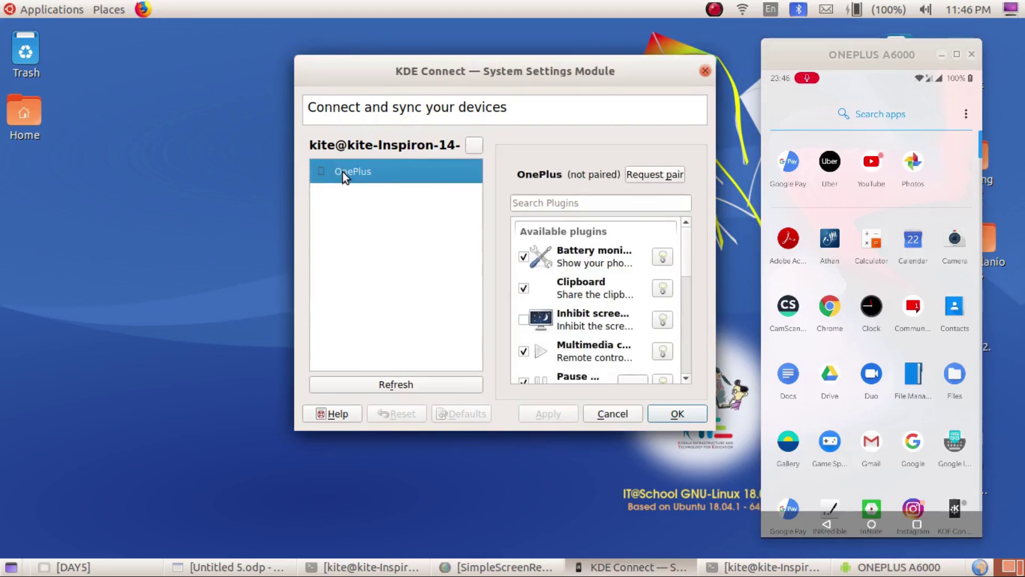
left_click(649, 175)
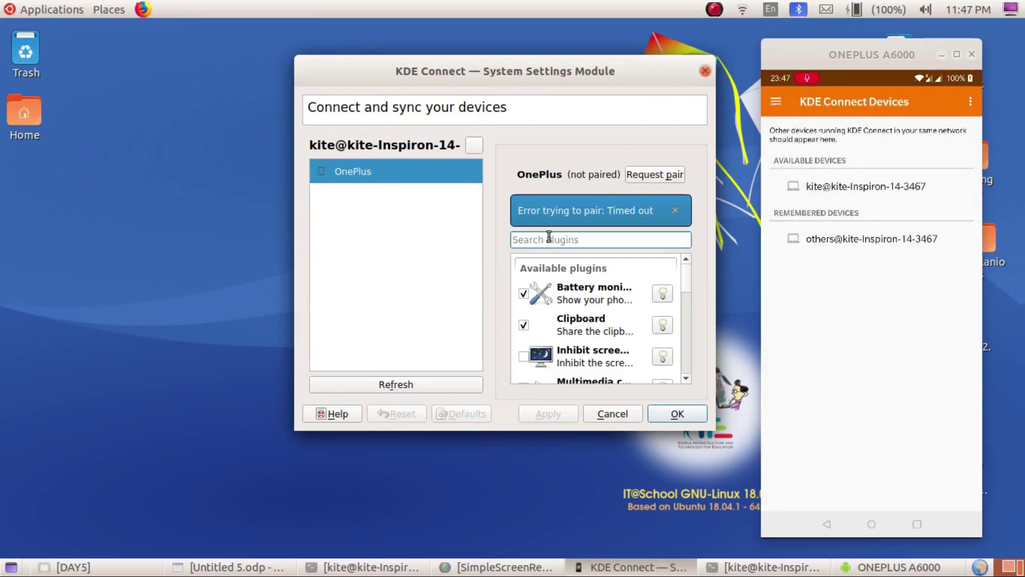
left_click(659, 176)
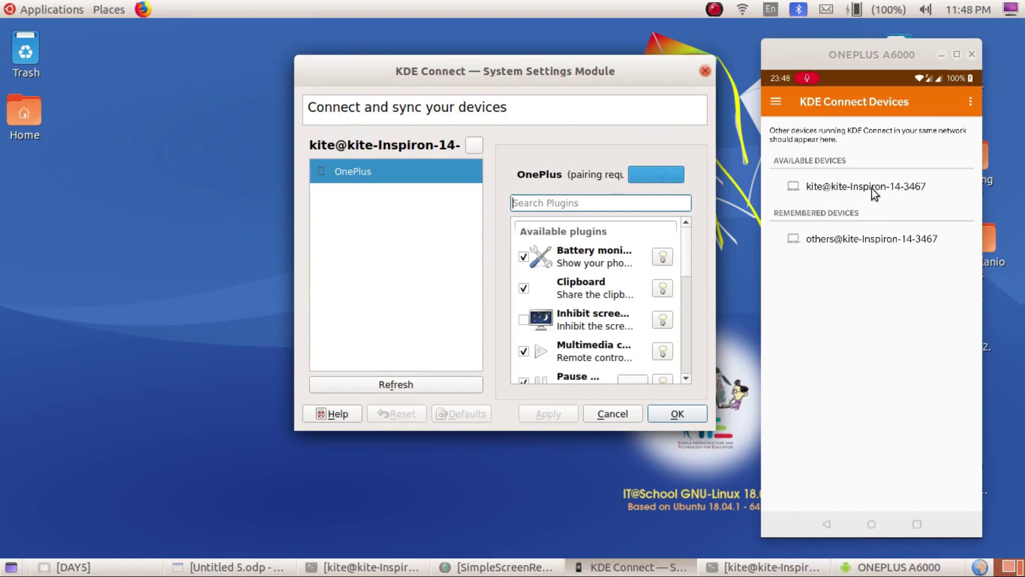
left_click(847, 190)
left_click(833, 188)
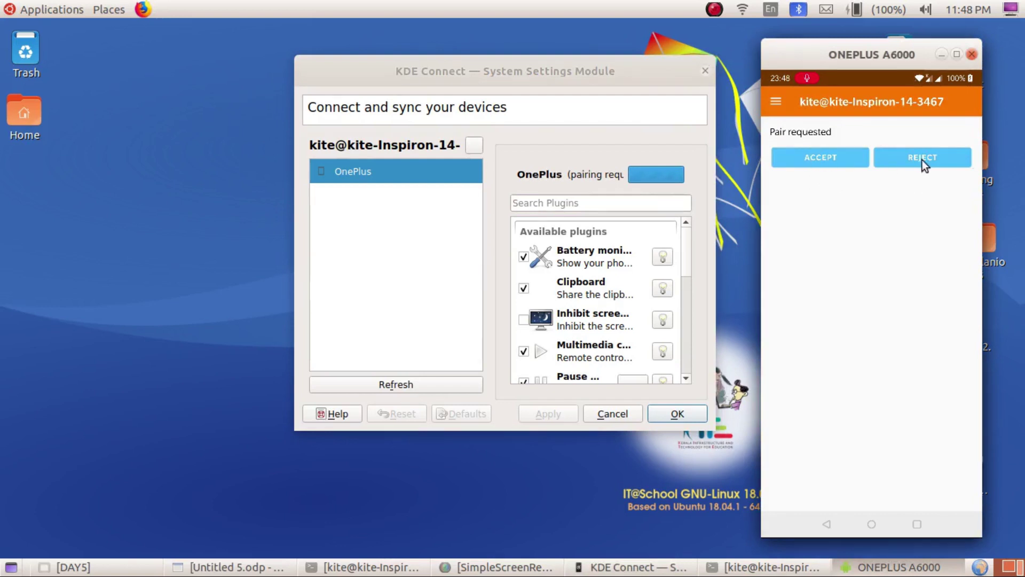
left_click(815, 156)
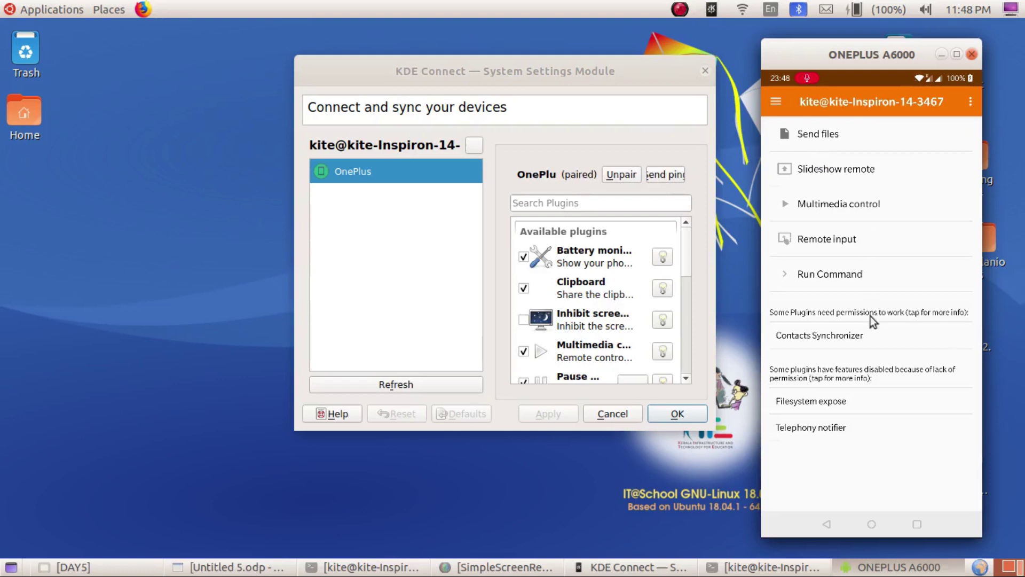
left_click(677, 414)
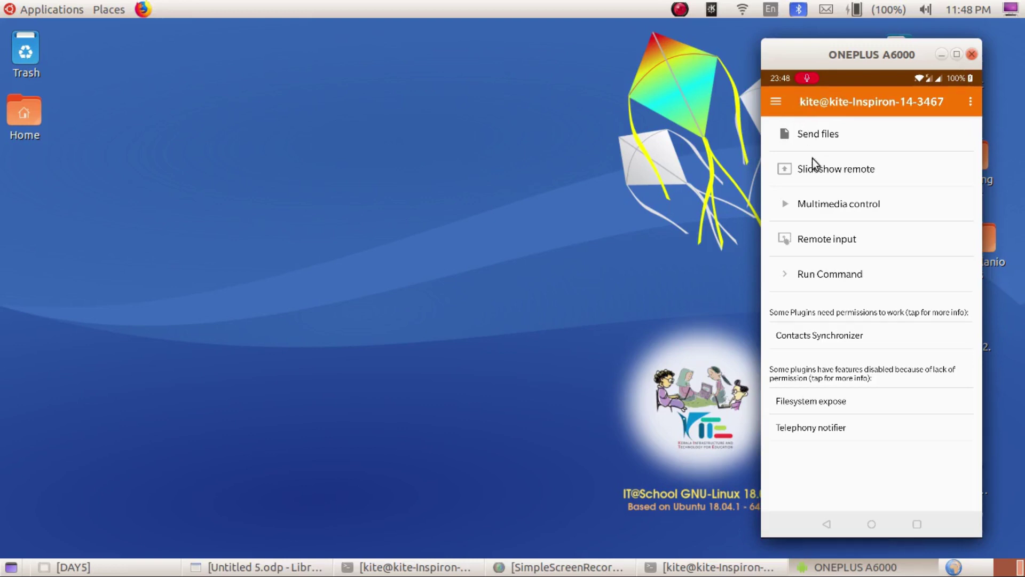
Launch the KDE Connect Indicator and choose its option for sending a file to the OnePlus.
left_click(45, 9)
mouse_move(35, 139)
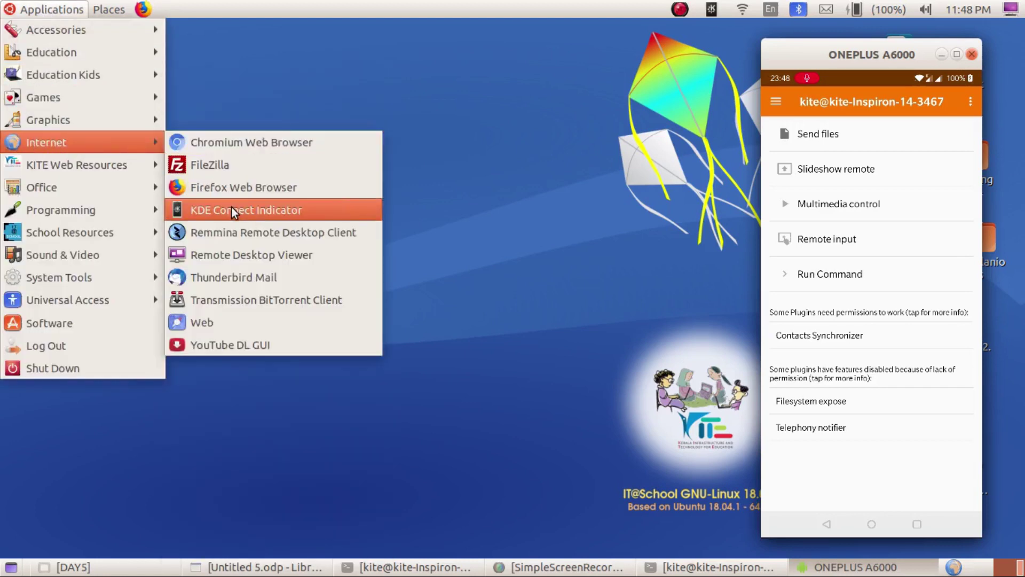
left_click(266, 209)
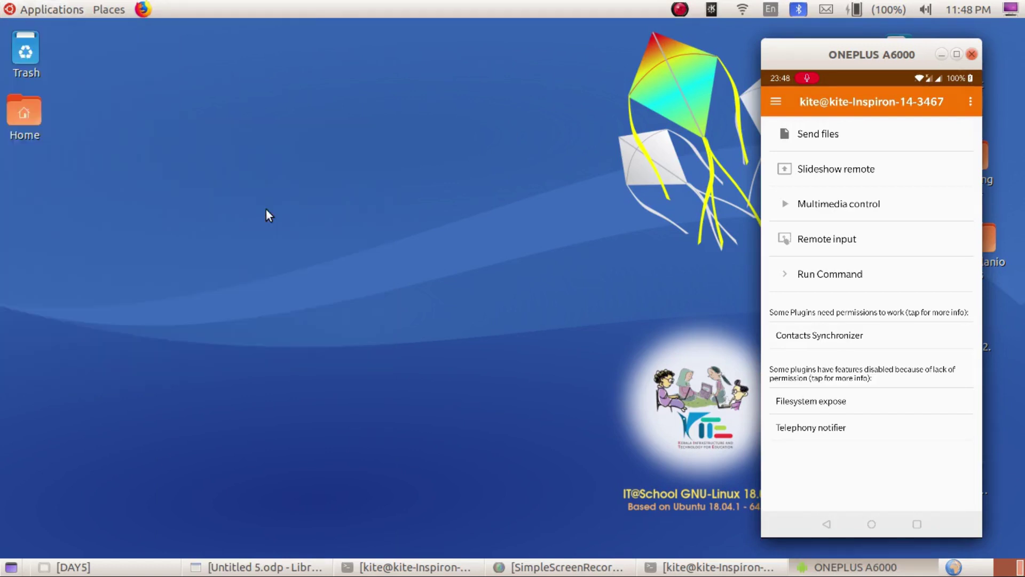
left_click(710, 10)
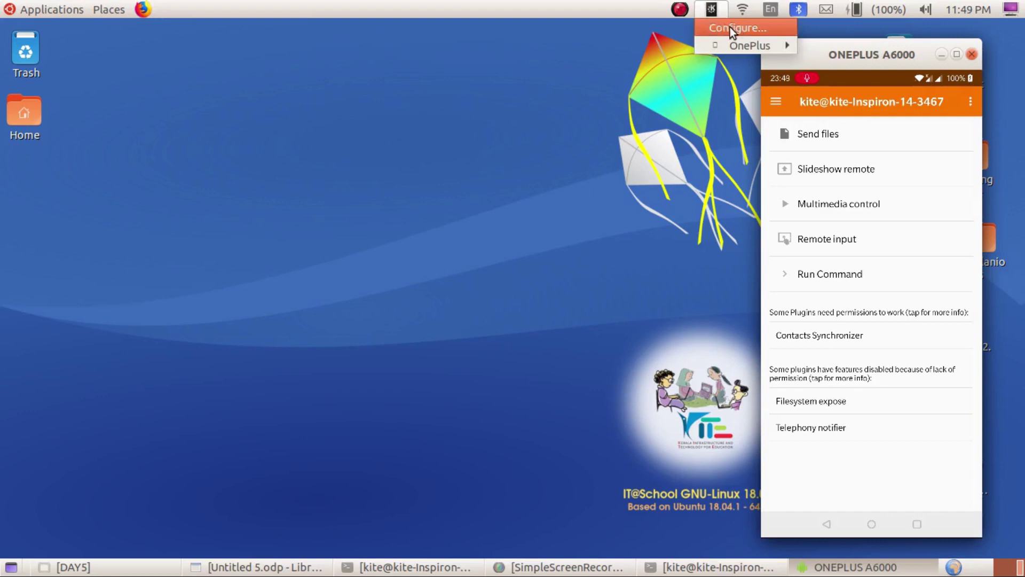
mouse_move(748, 40)
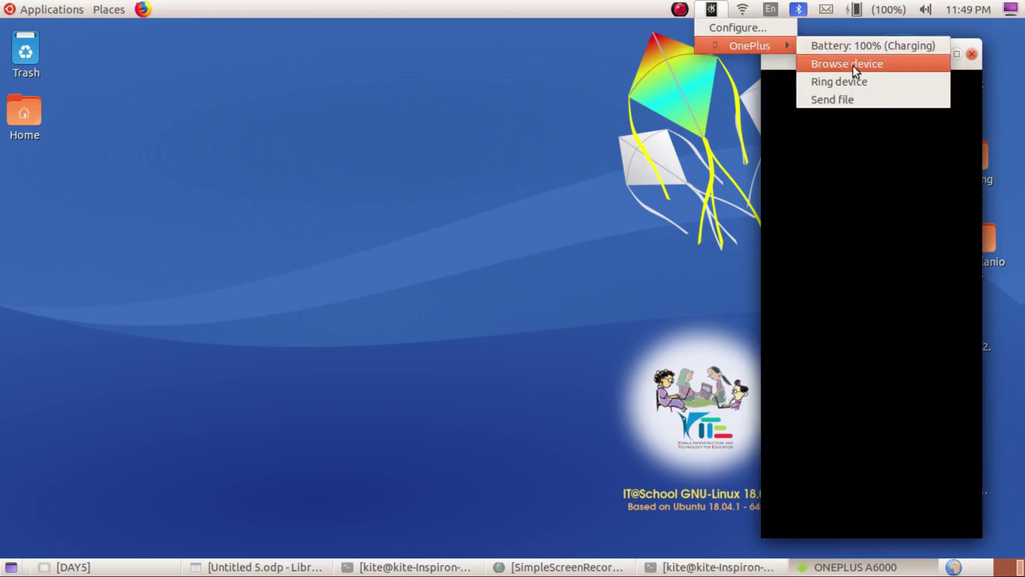
left_click(860, 103)
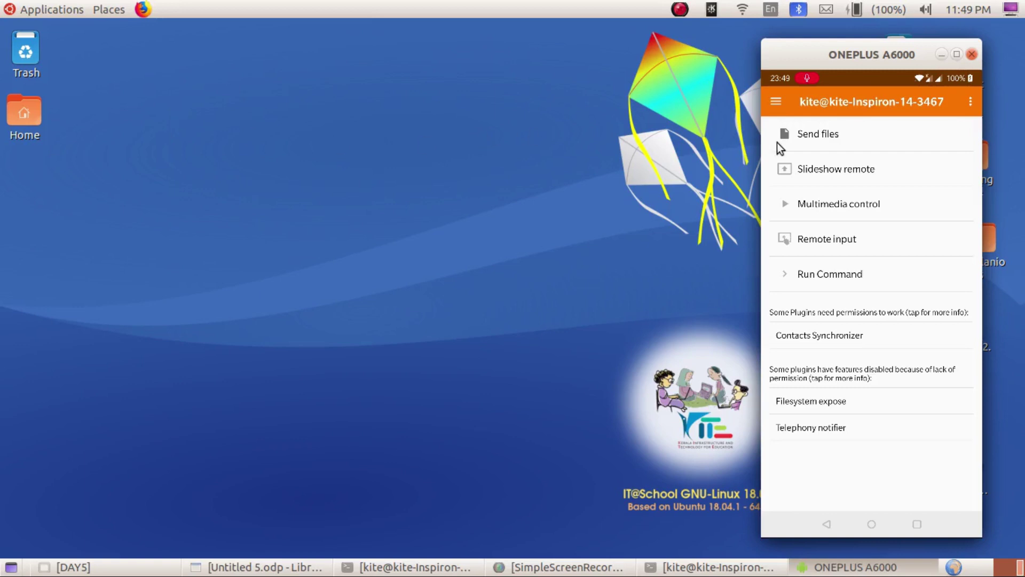
Send 1.jpg from the phone to the computer and open the computer's Downloads folder to check for it.
left_click(816, 134)
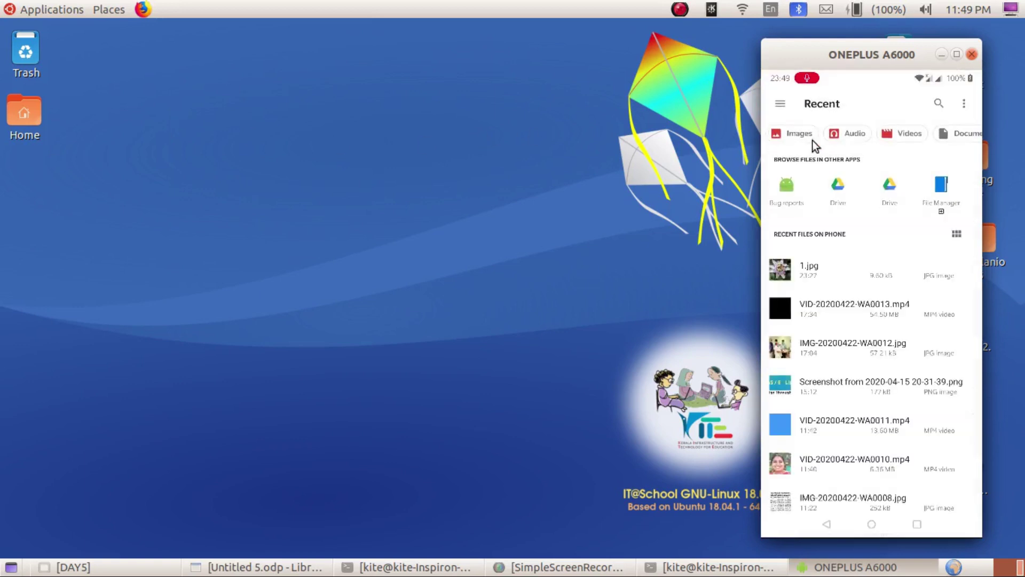
left_click(815, 268)
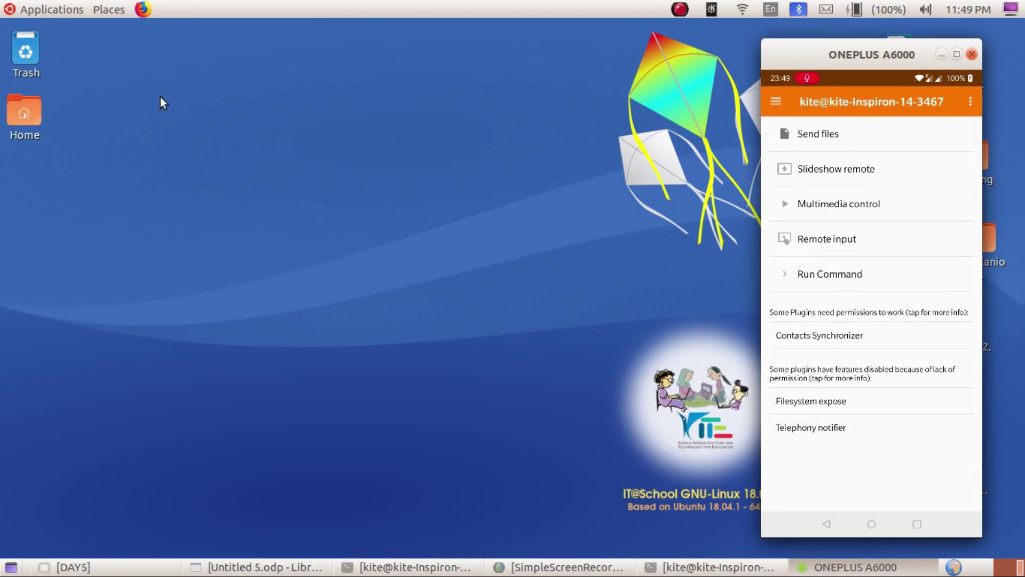
left_click(110, 9)
left_click(123, 75)
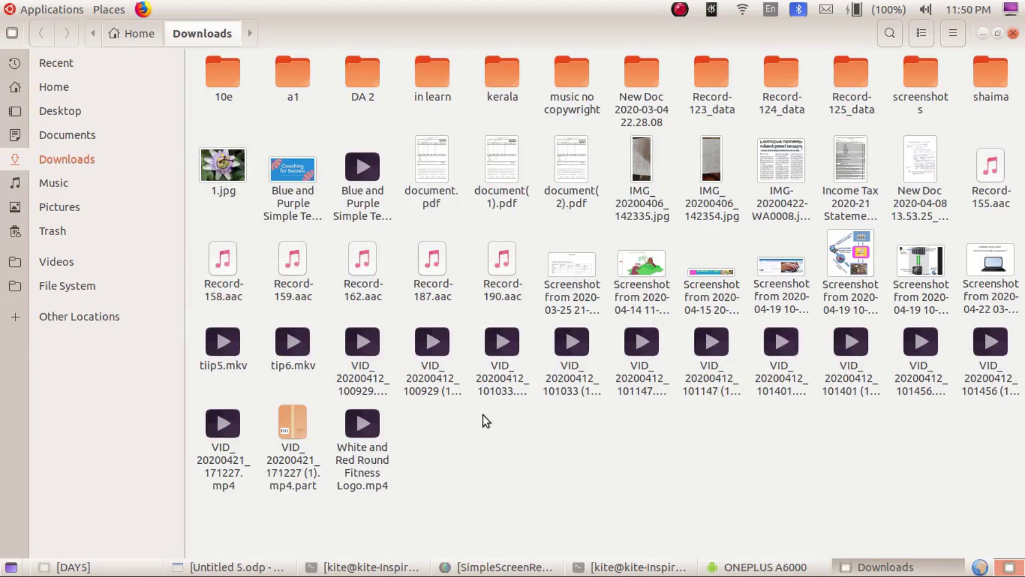
left_click(992, 261)
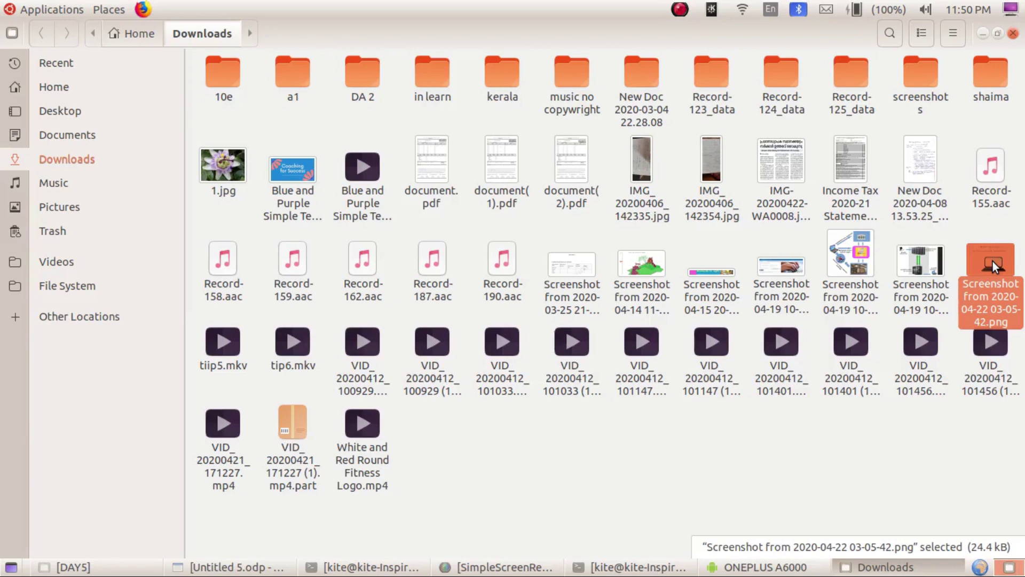
right_click(979, 262)
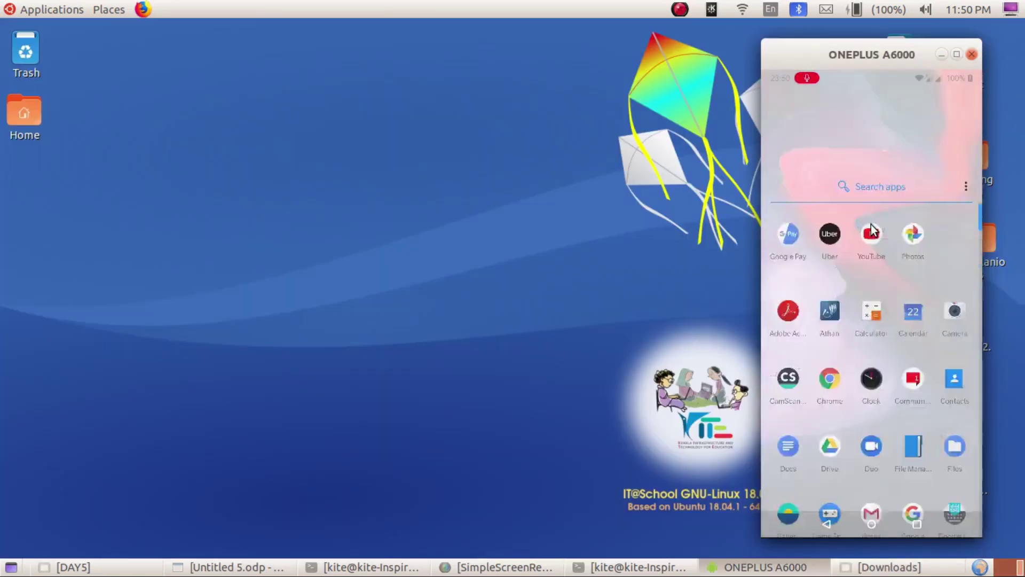
scroll(857, 232, "down", 10)
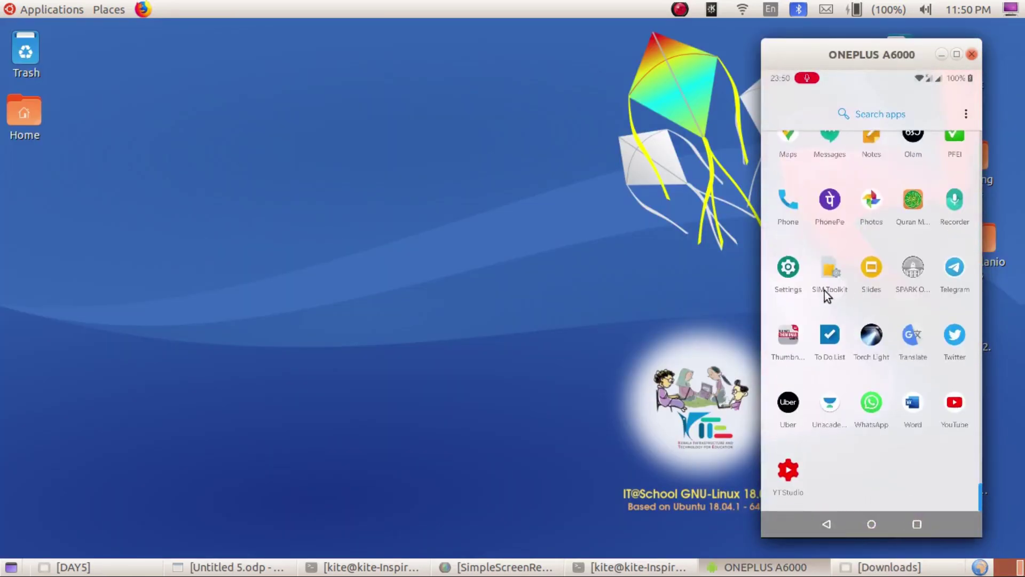
scroll(824, 292, "up", 5)
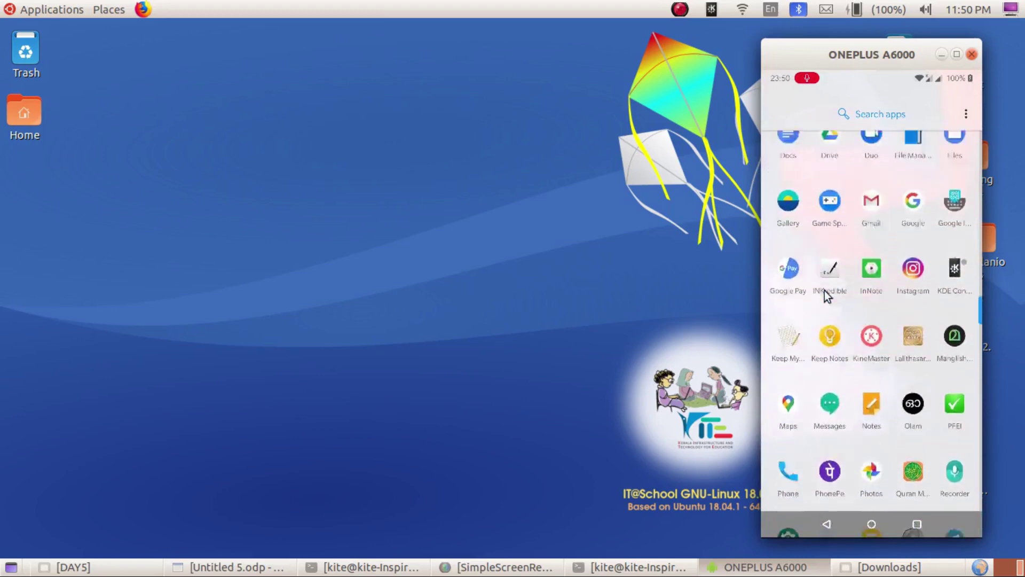
scroll(824, 291, "up", 2)
left_click(789, 310)
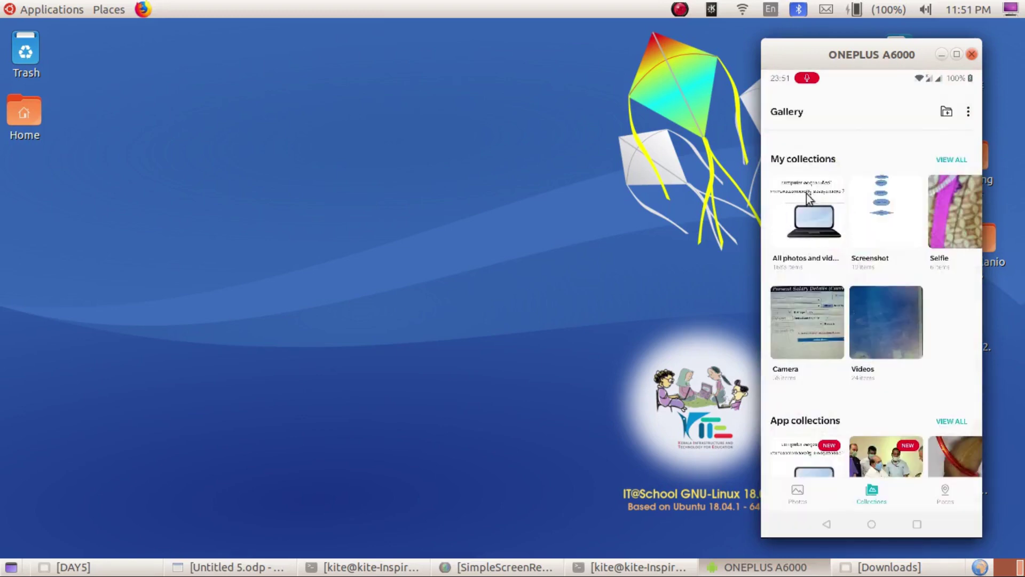
key("alt+s")
left_click(860, 401)
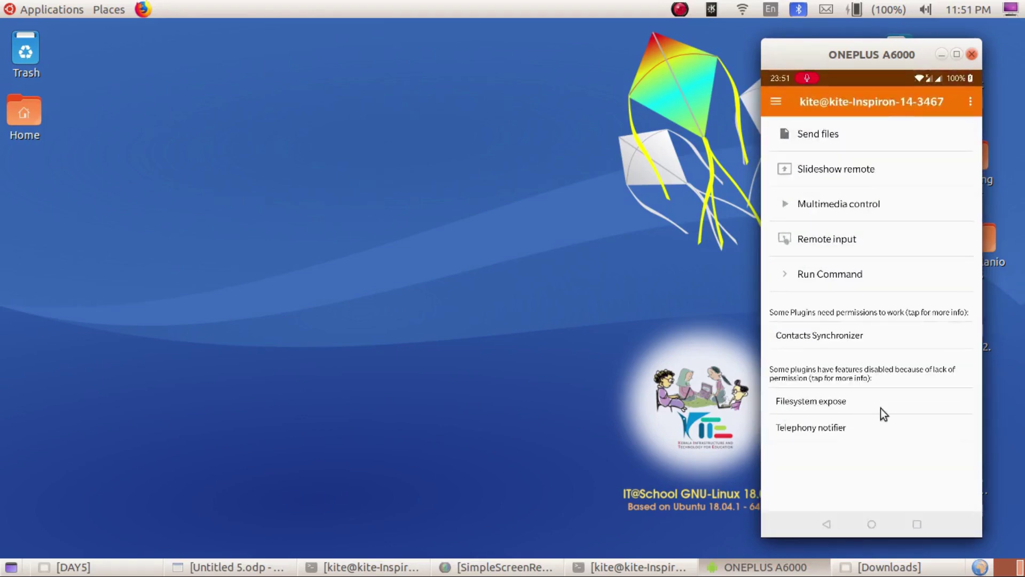
left_click(52, 10)
mouse_move(46, 300)
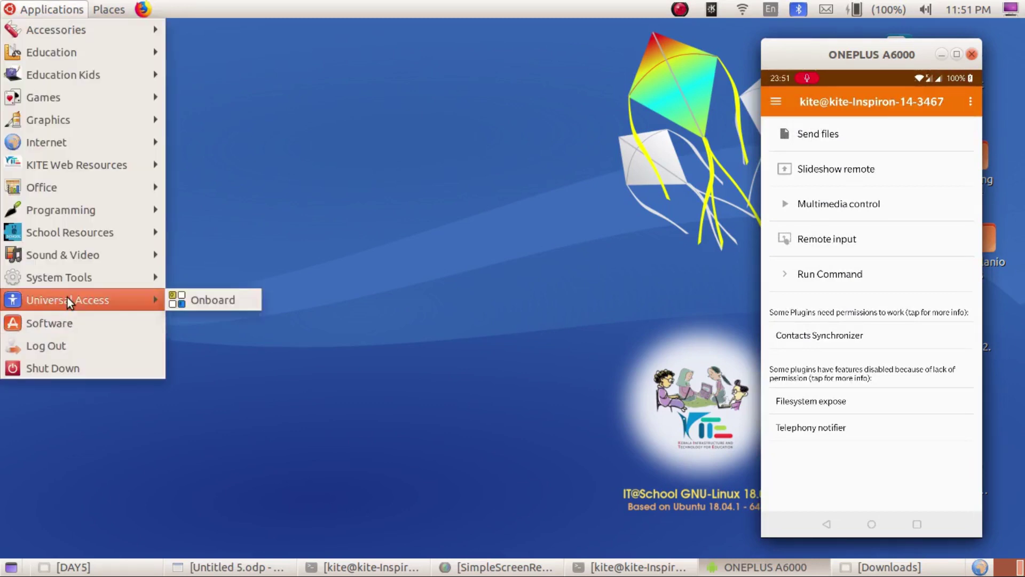
mouse_move(124, 283)
mouse_move(330, 260)
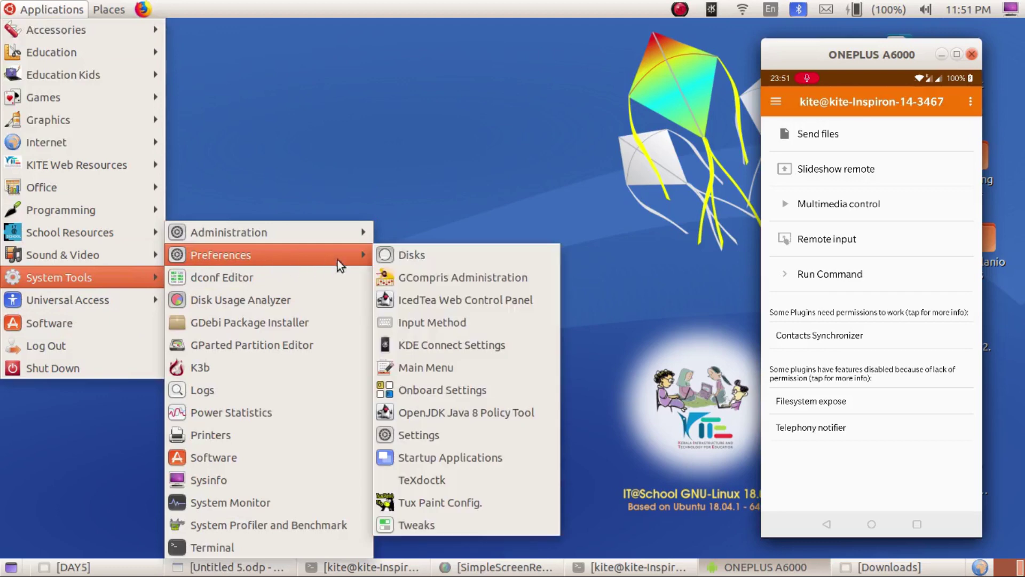
left_click(437, 344)
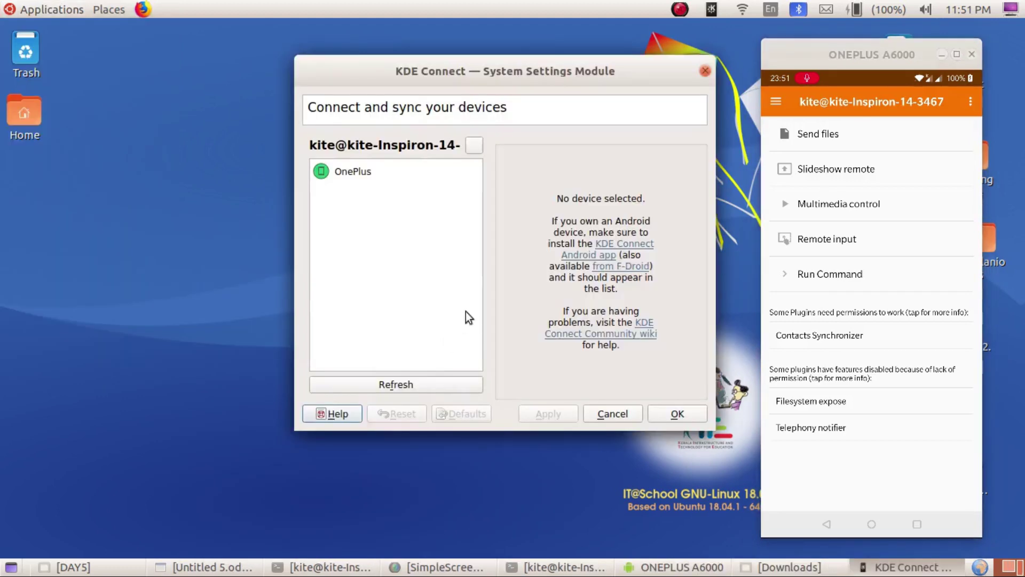
Select the paired OnePlus and review its list of available plugins from battery monitor to virtual input.
left_click_drag(685, 245, 583, 259)
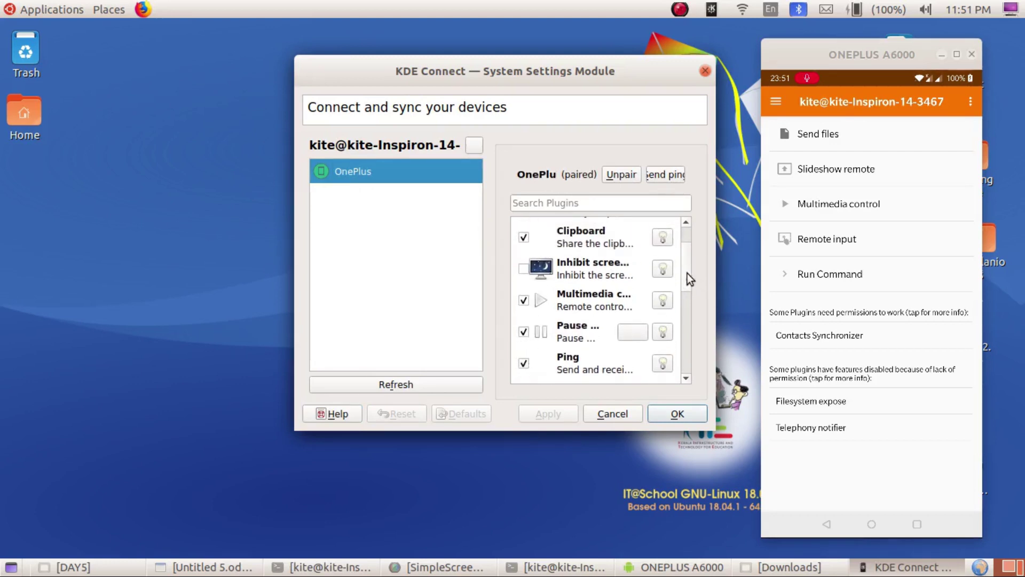
scroll(687, 273, "up", 2)
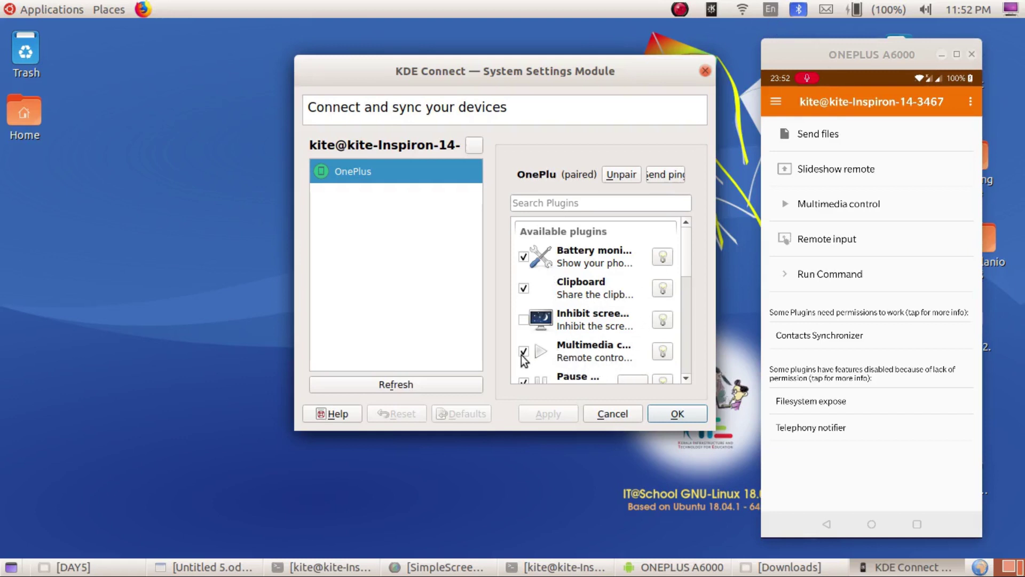
left_click_drag(685, 245, 685, 300)
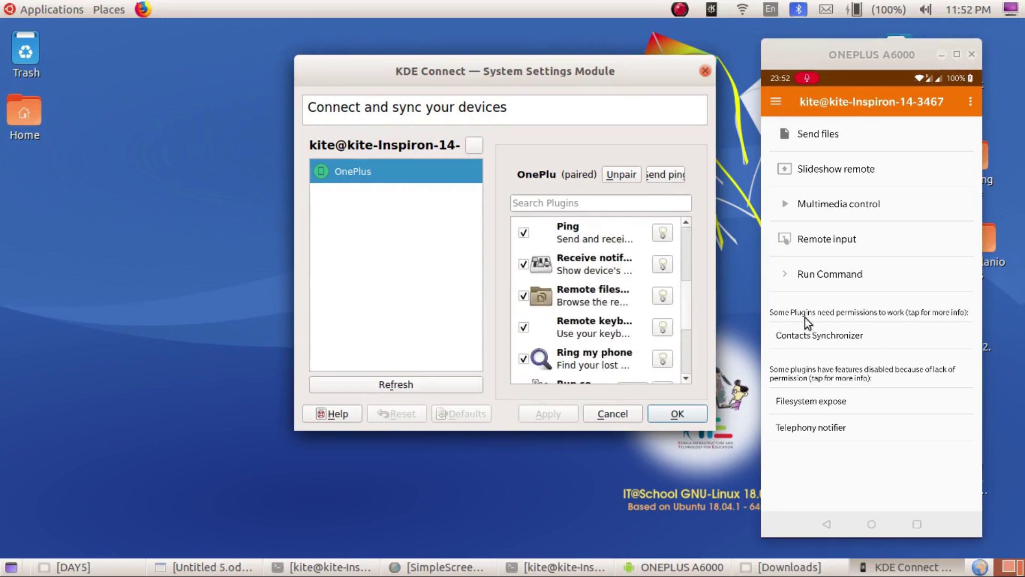
scroll(532, 338, "down", 3)
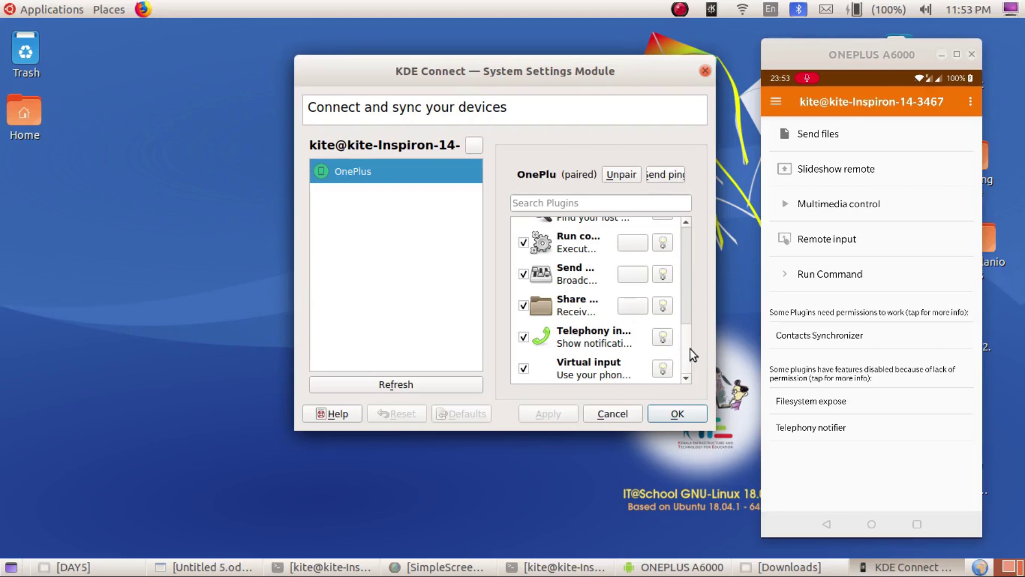
scroll(684, 347, "up", 1)
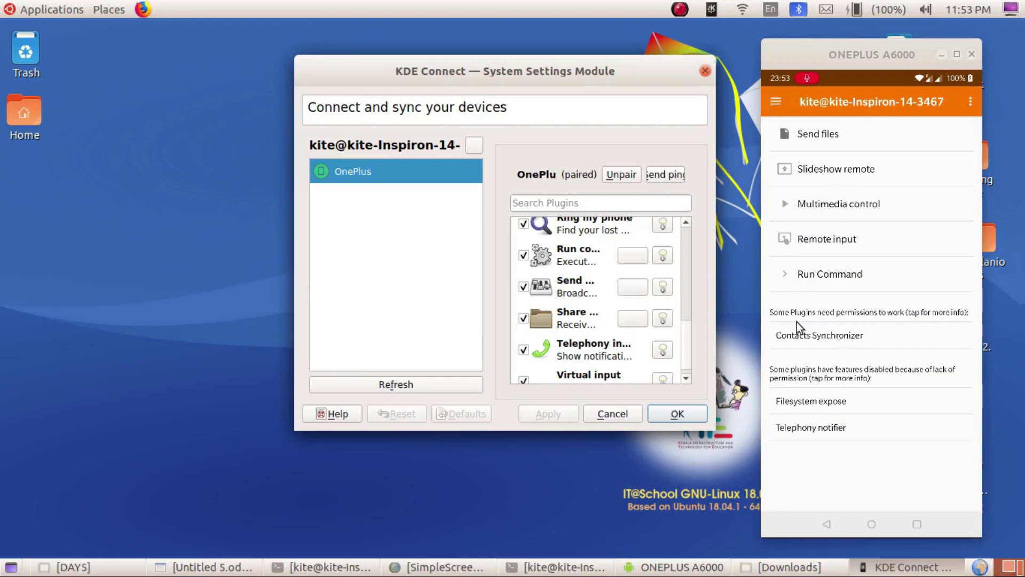
Grant KDE Connect access to the phone's contacts for the Telephony notifier plugin.
left_click(848, 320)
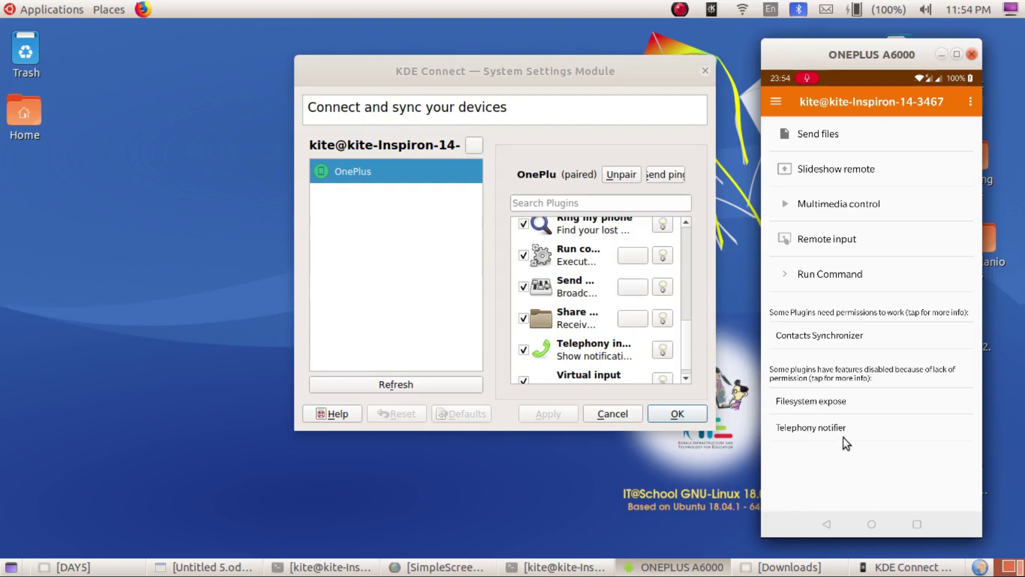
left_click(808, 428)
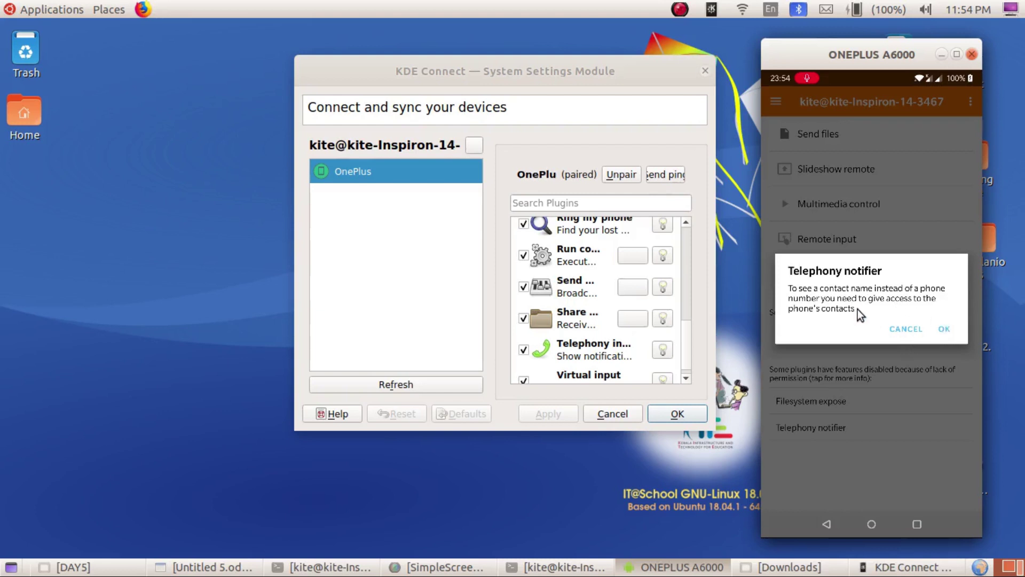
left_click(943, 329)
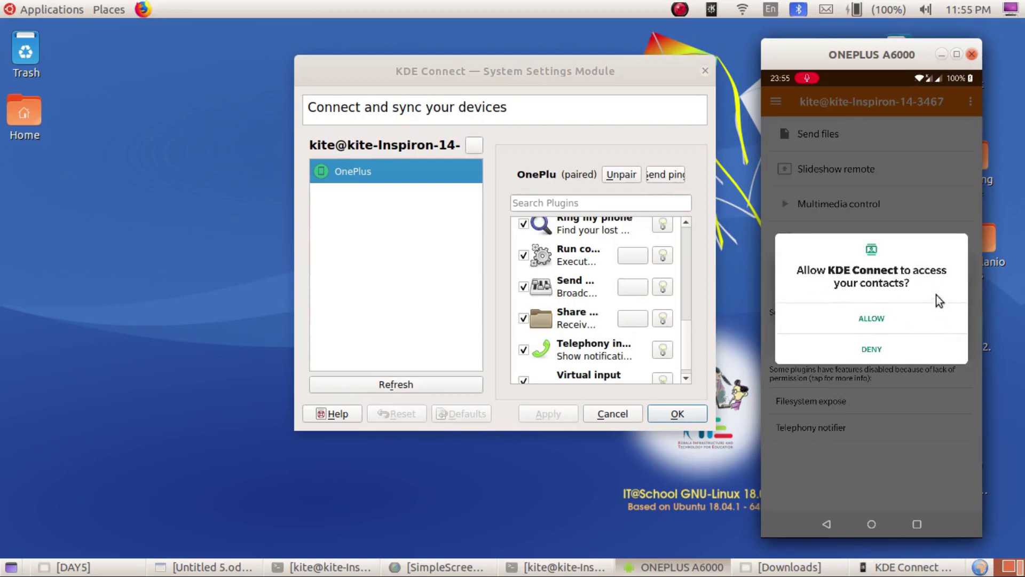
left_click(874, 317)
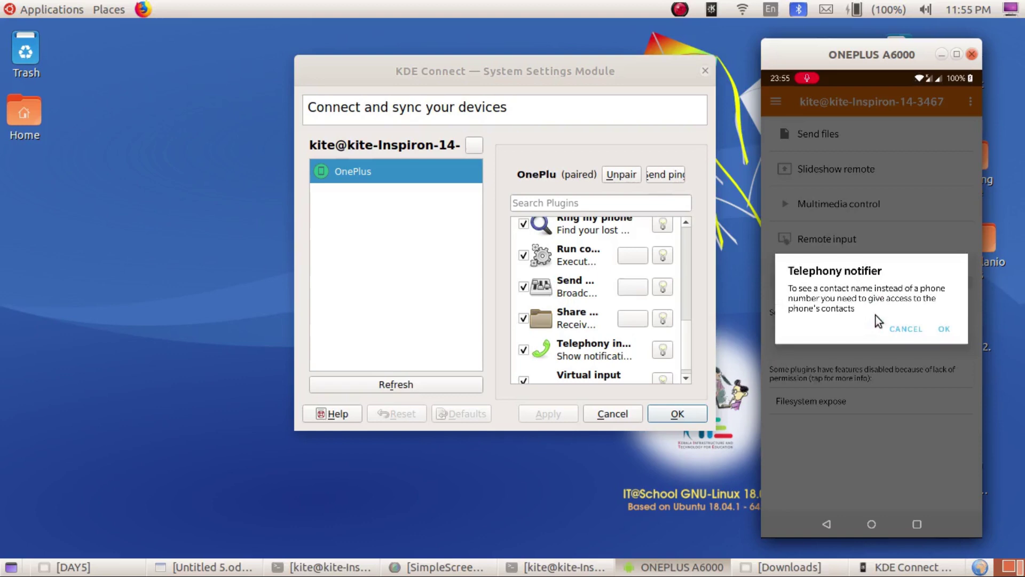
left_click(944, 330)
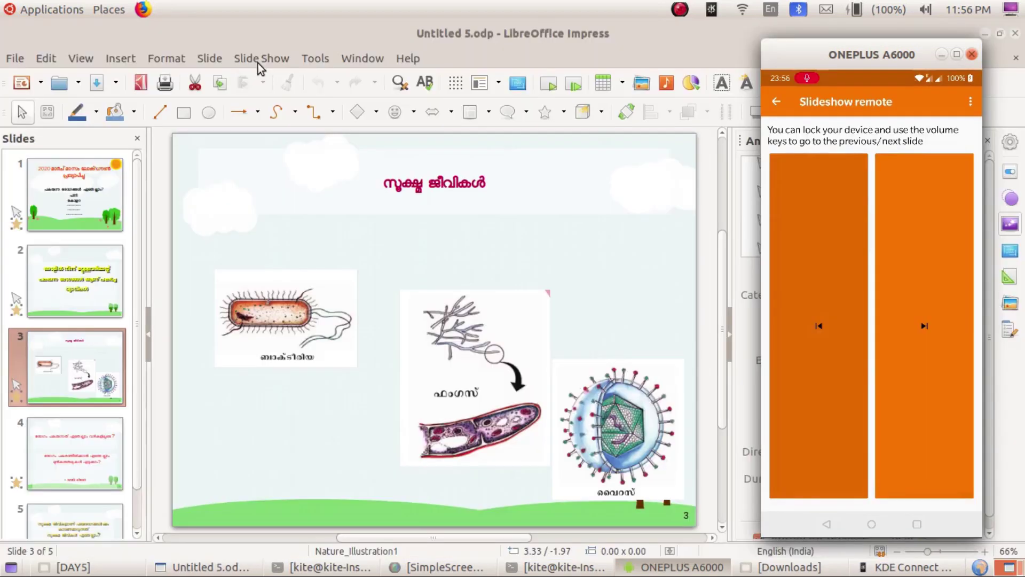
Run the slide show of Untitled 5.odp for use with the phone's Slideshow remote, and close the presentation when finished.
left_click(258, 63)
left_click(277, 78)
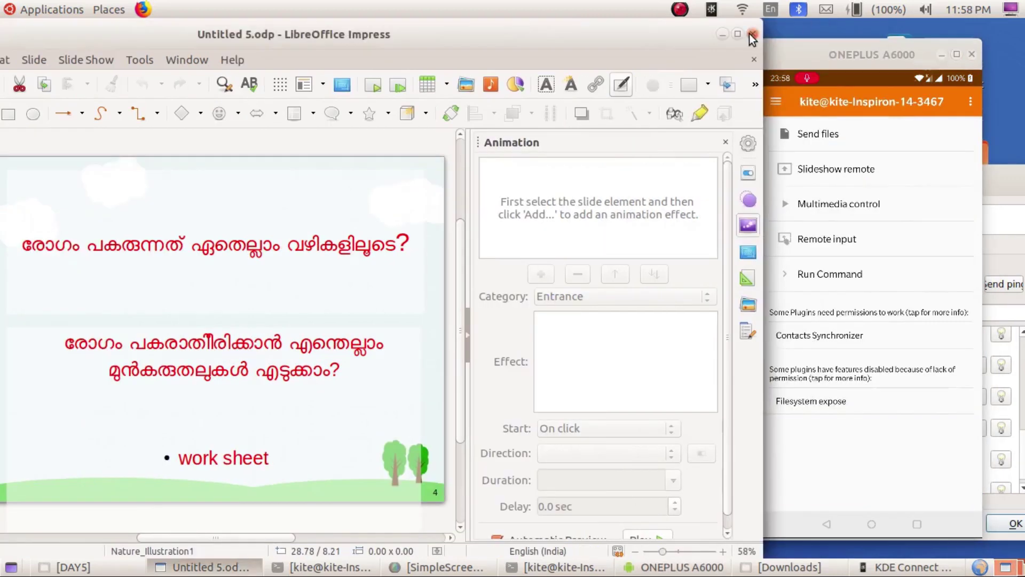
left_click(752, 34)
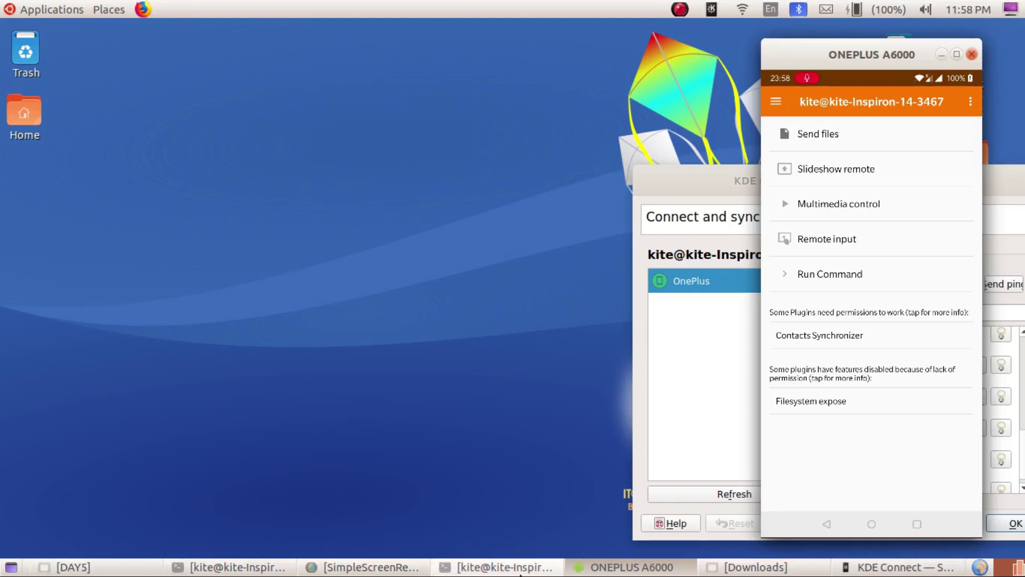
Open pakarchavyadi.flv from the DAY5 folder with SMPlayer.
left_click(757, 568)
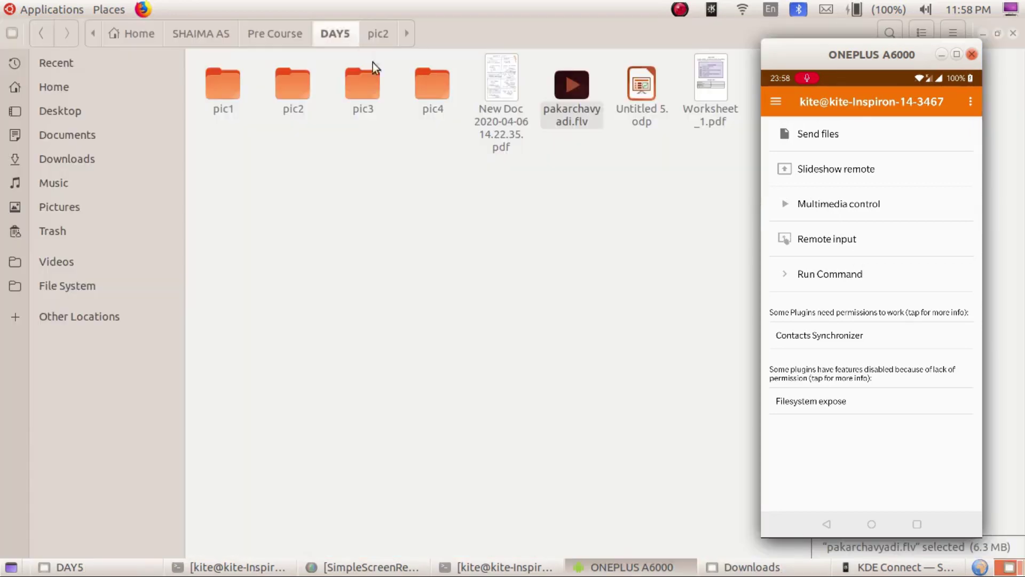
right_click(566, 83)
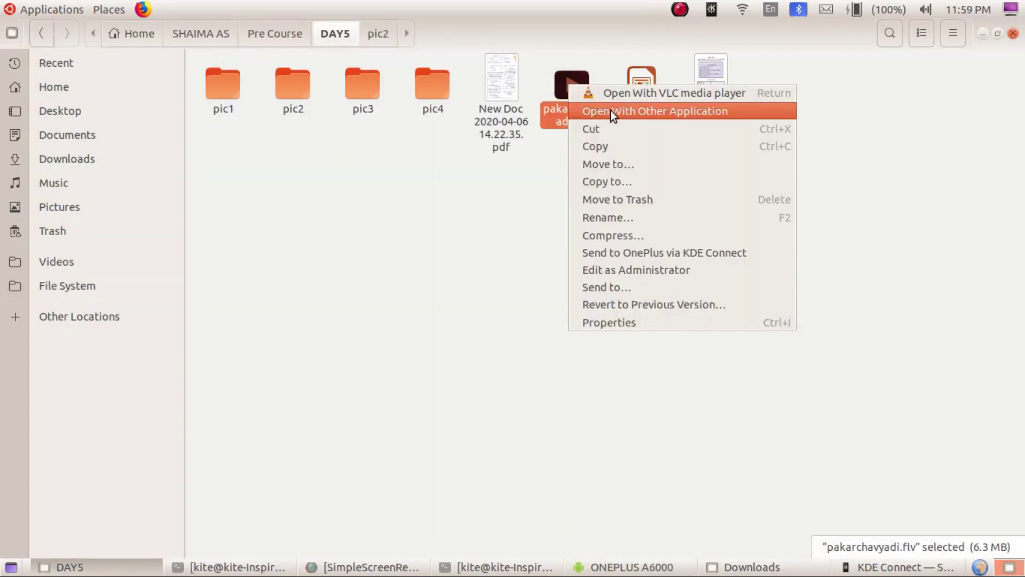
left_click(677, 112)
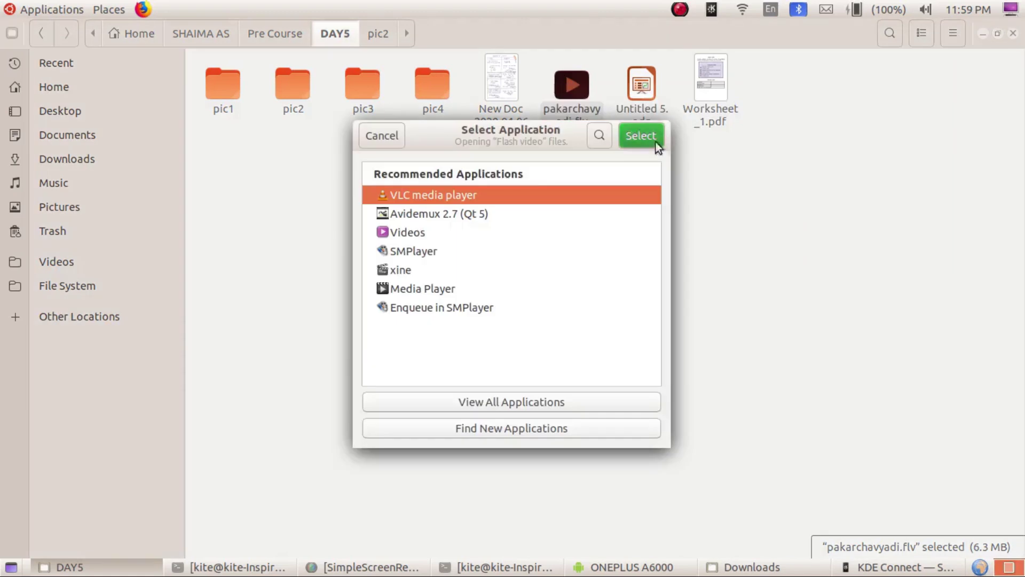
left_click(423, 252)
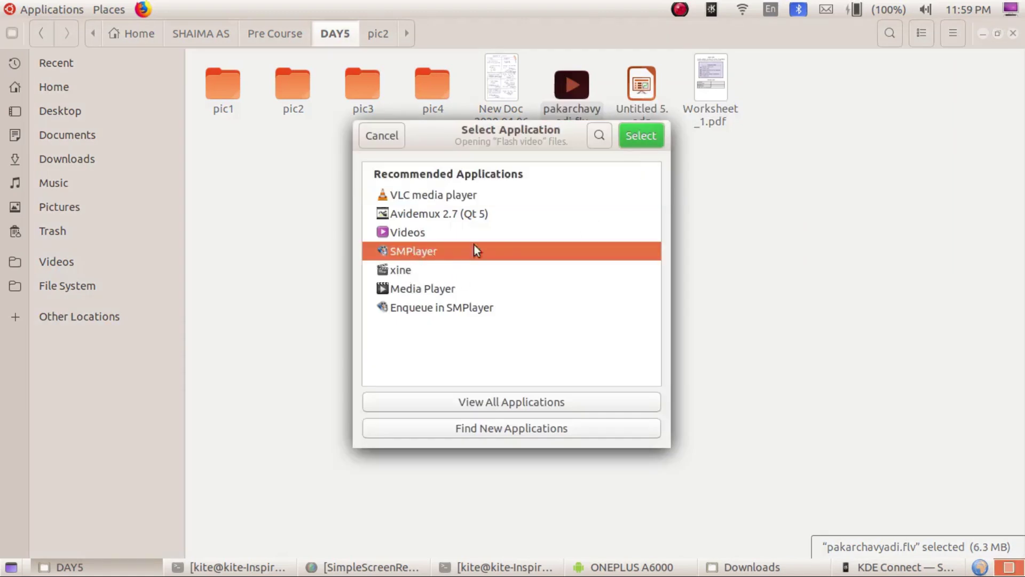
left_click(642, 135)
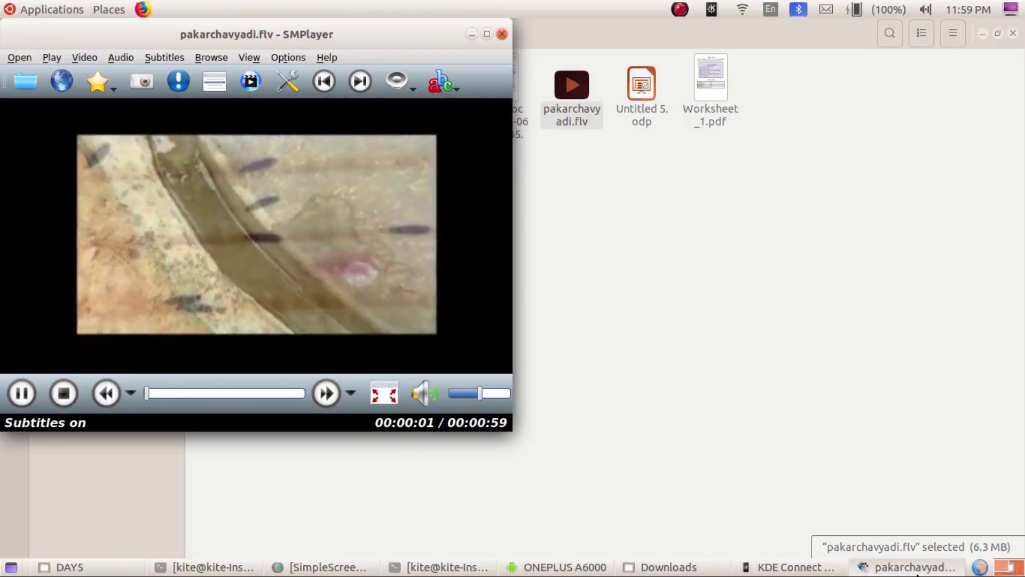
Bring up the mirrored phone screen, unlock it, and open KDE Connect's Multimedia control.
left_click(569, 567)
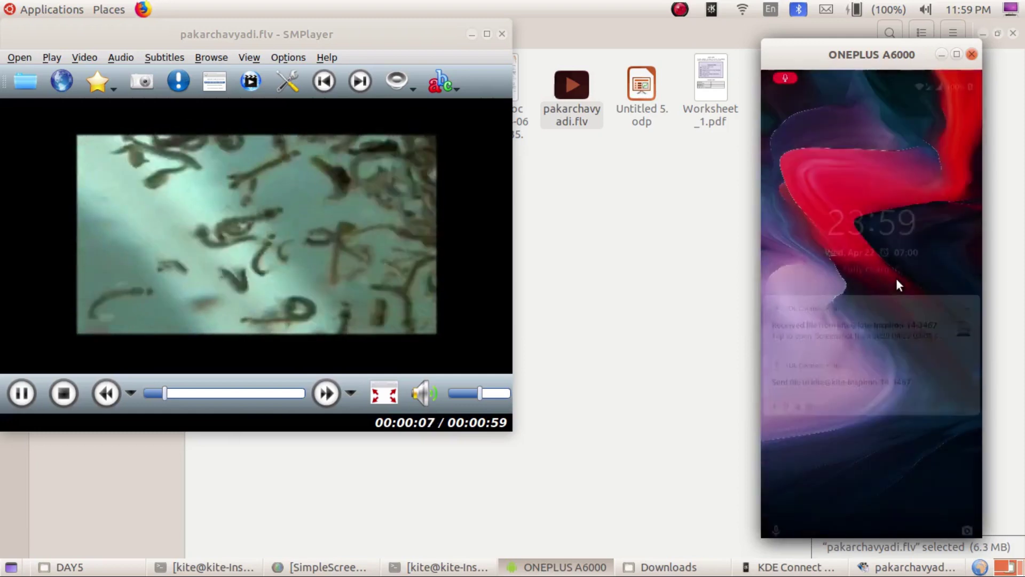
double_click(854, 325)
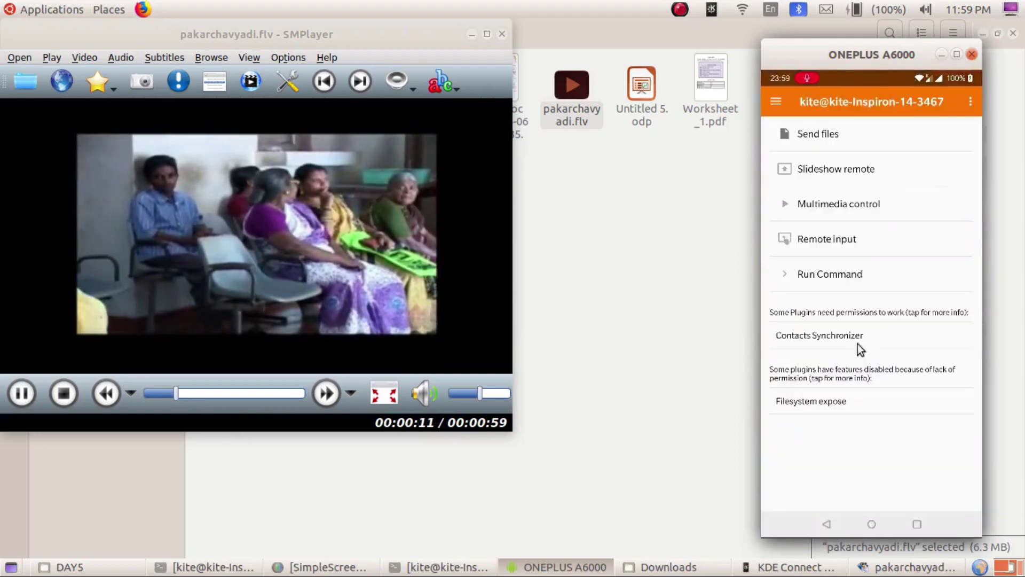
left_click(841, 204)
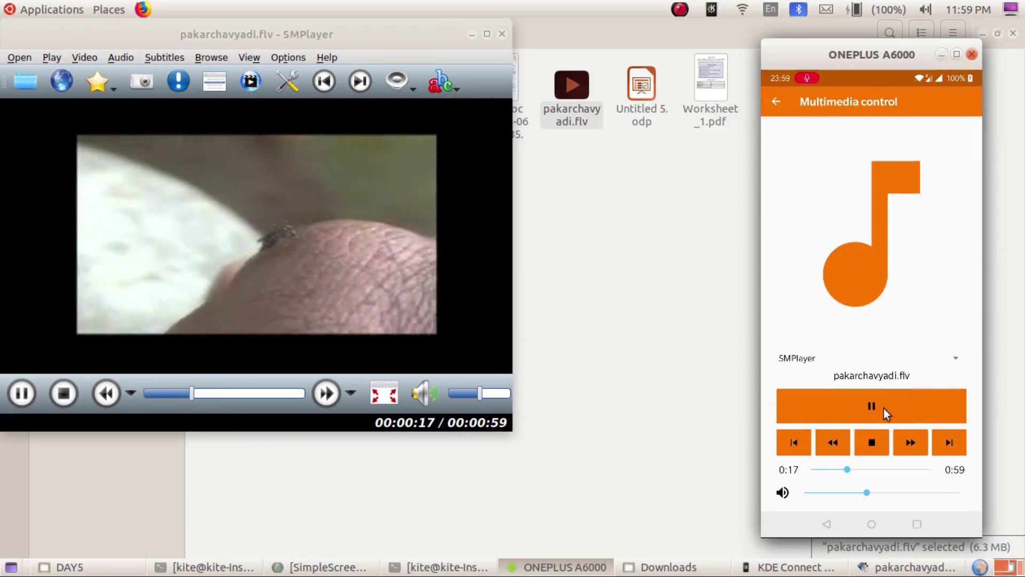
Pause and resume pakarchavyadi.flv from the phone's Multimedia control, and fast-forward it.
left_click(873, 405)
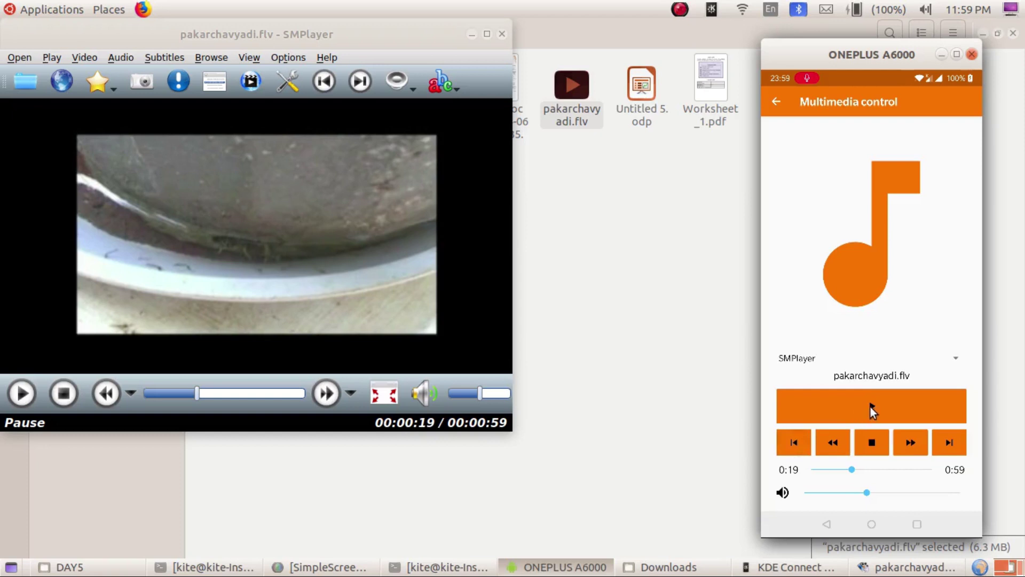
left_click(870, 407)
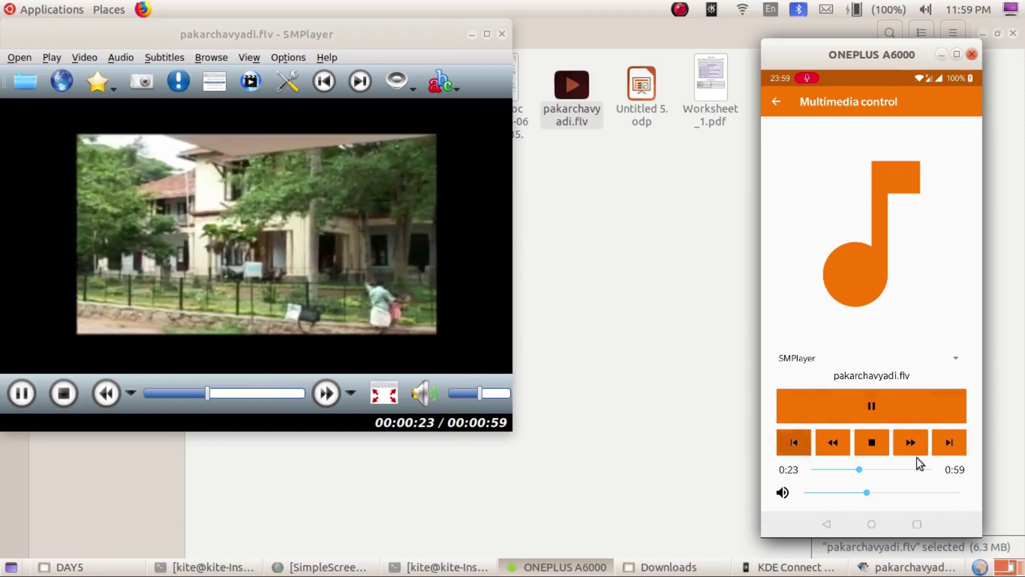
left_click(910, 443)
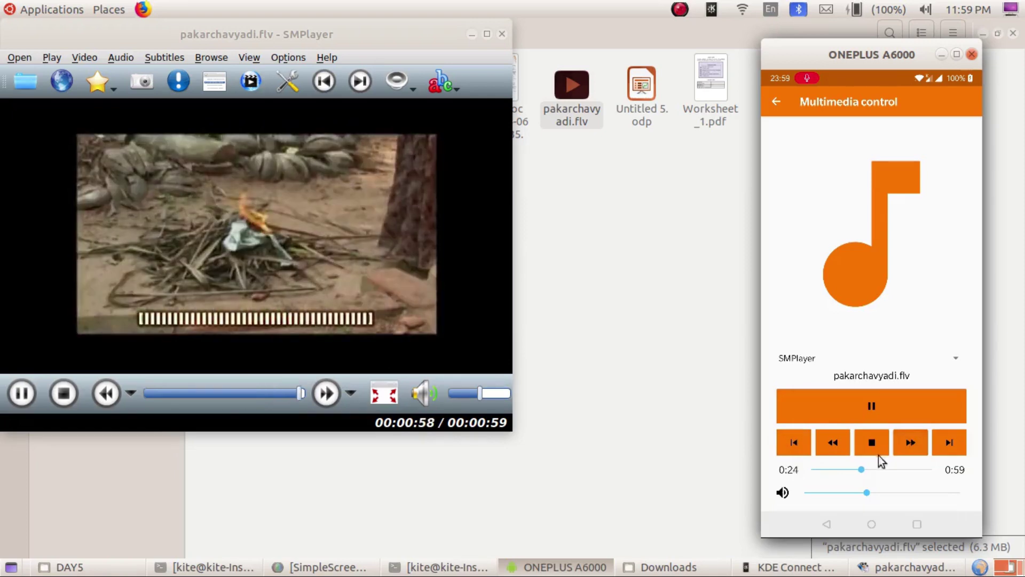
Stop and restart the video from the phone, and raise its volume to 98.
left_click(872, 444)
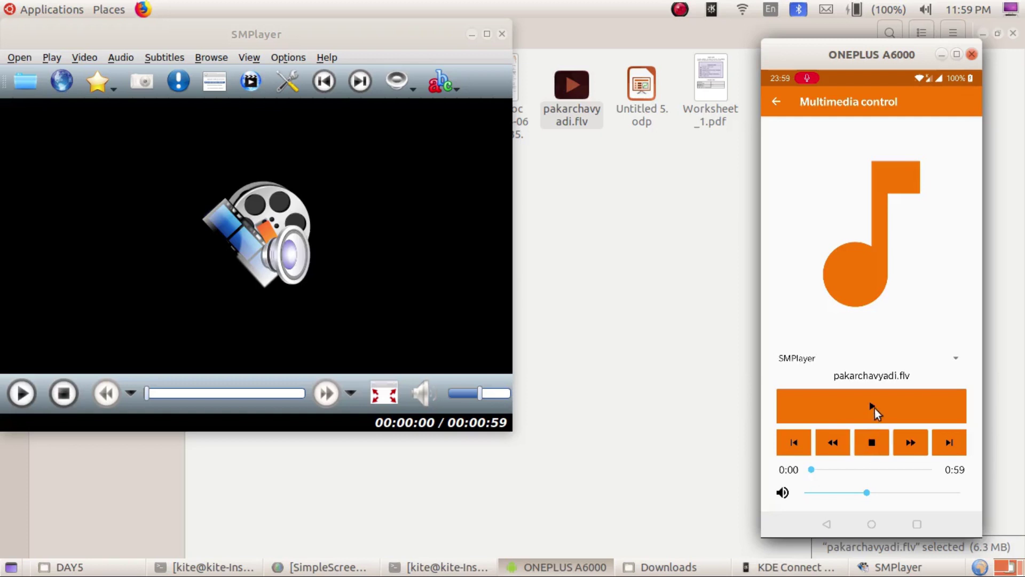
left_click(875, 408)
left_click_drag(810, 469, 958, 492)
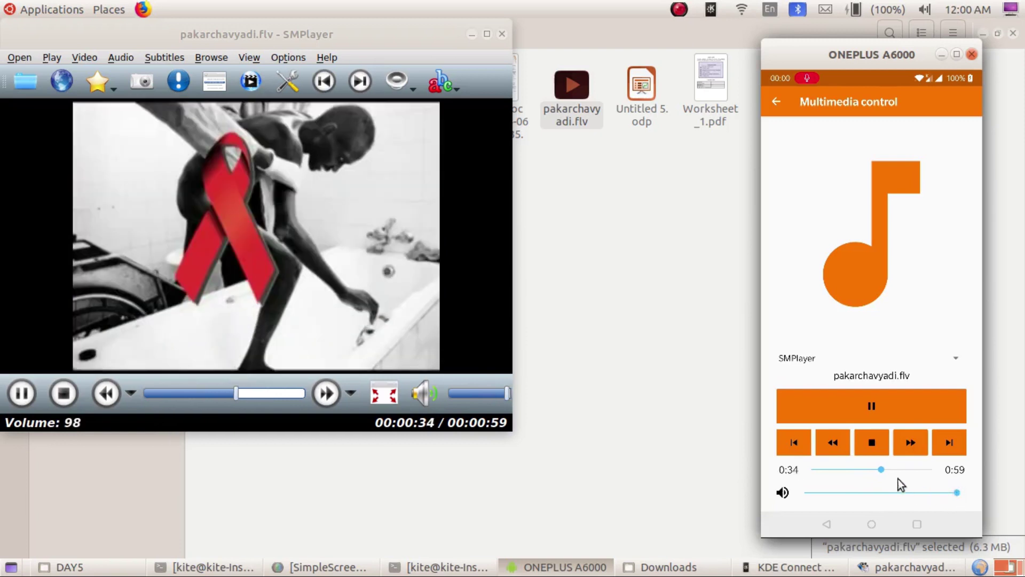